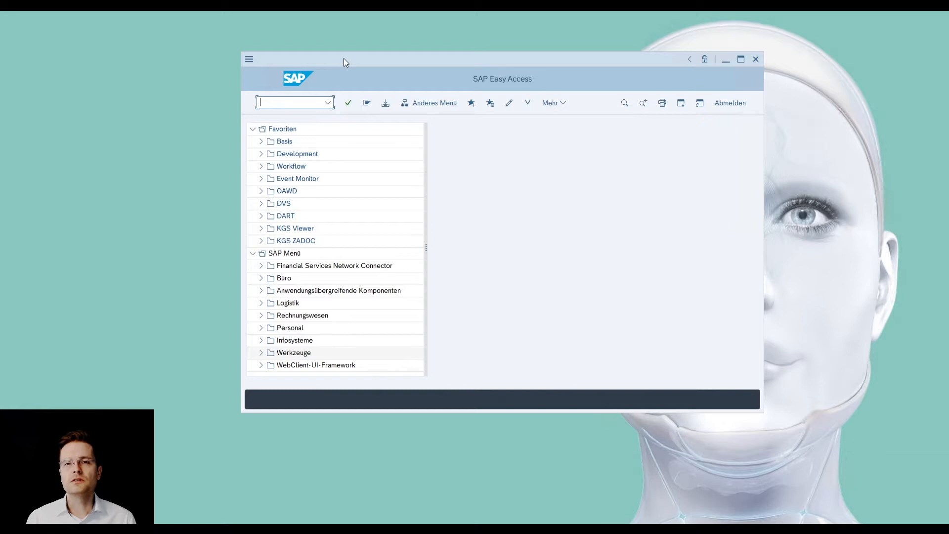
- Run transaction OAC0 and display the details of the FI content repository
type("O")
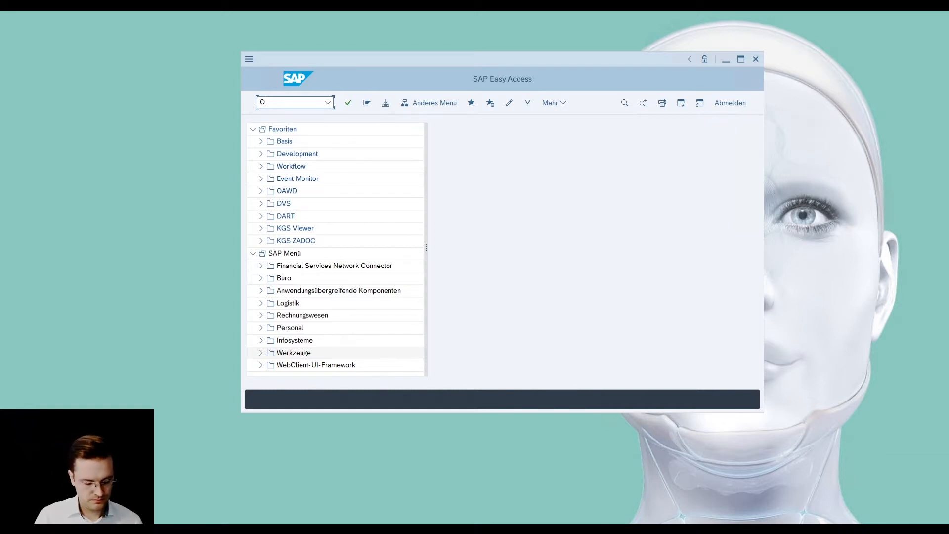
type("AC0")
key("Return")
left_click(317, 205)
scroll(317, 205, "down", 15)
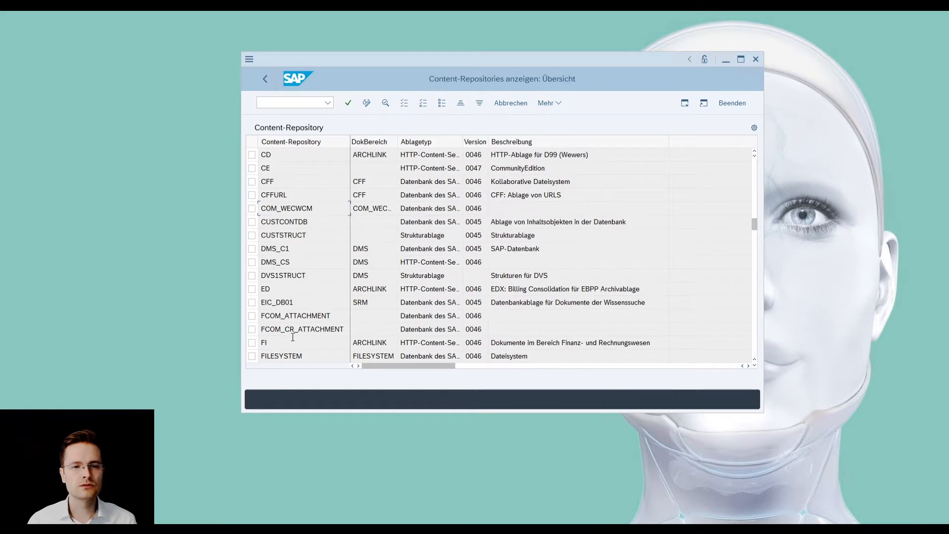
double_click(284, 345)
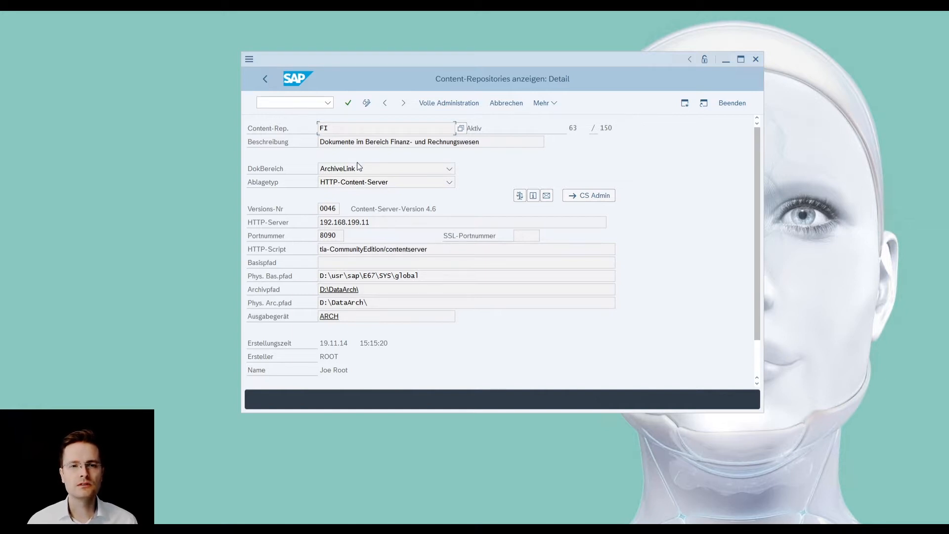
- Test the FI repository's connection and query its server status information, ending back on the SAP Easy Access screen
left_click(519, 197)
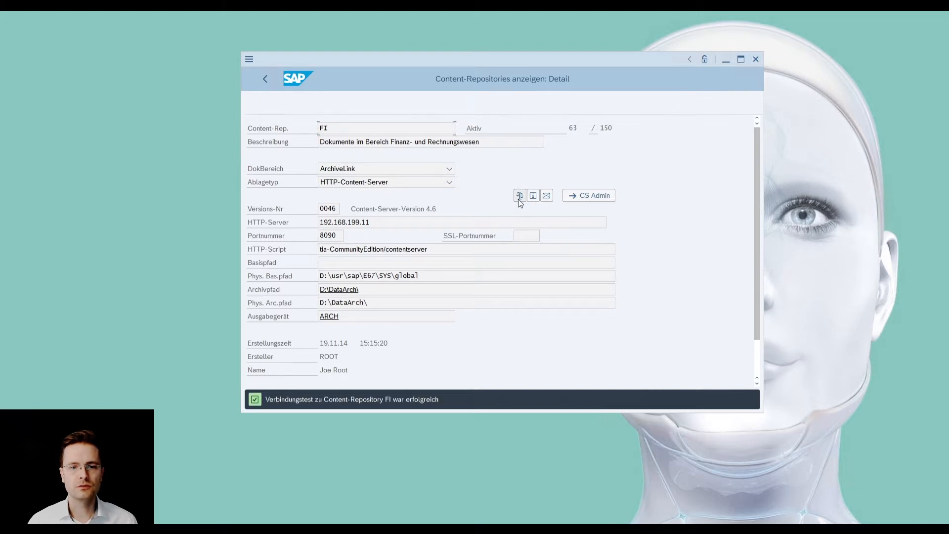
left_click(533, 195)
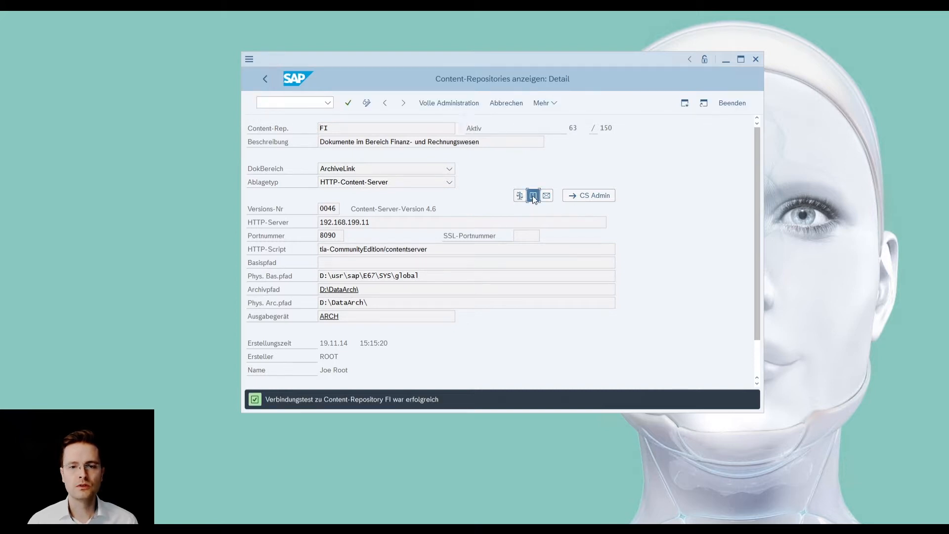
scroll(451, 338, "down", 3)
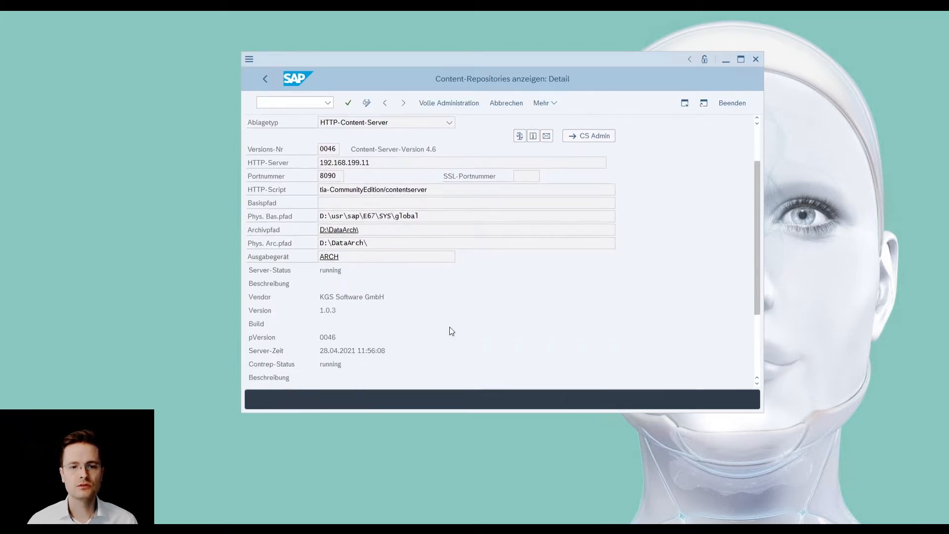
scroll(532, 319, "up", 3)
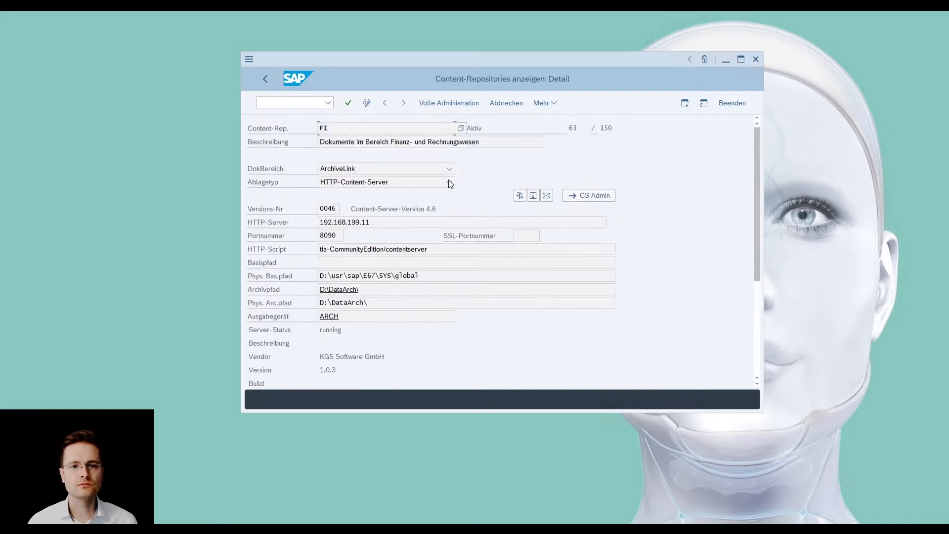
left_click(264, 80)
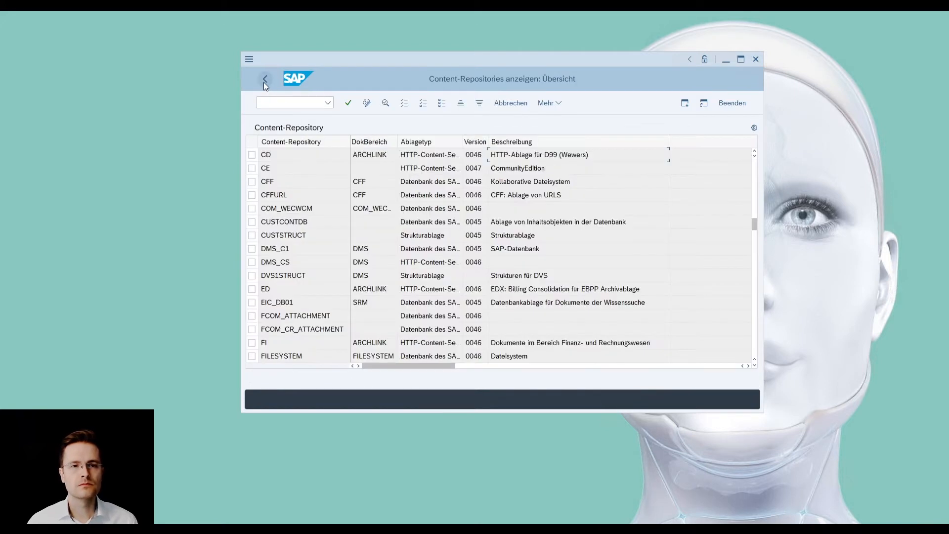
left_click(264, 81)
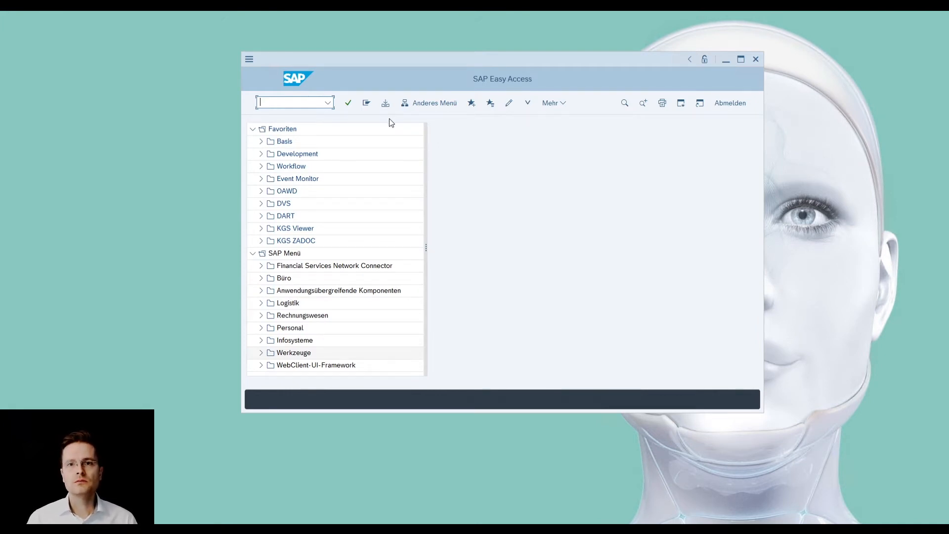
- Run transaction OAC2 and start new entries for the global document types in change mode
type("OAC2")
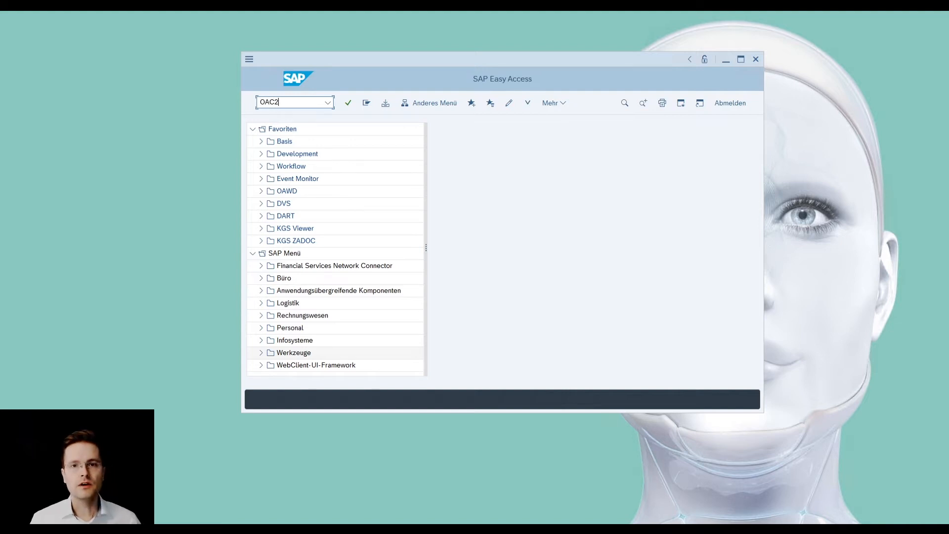
key("Return")
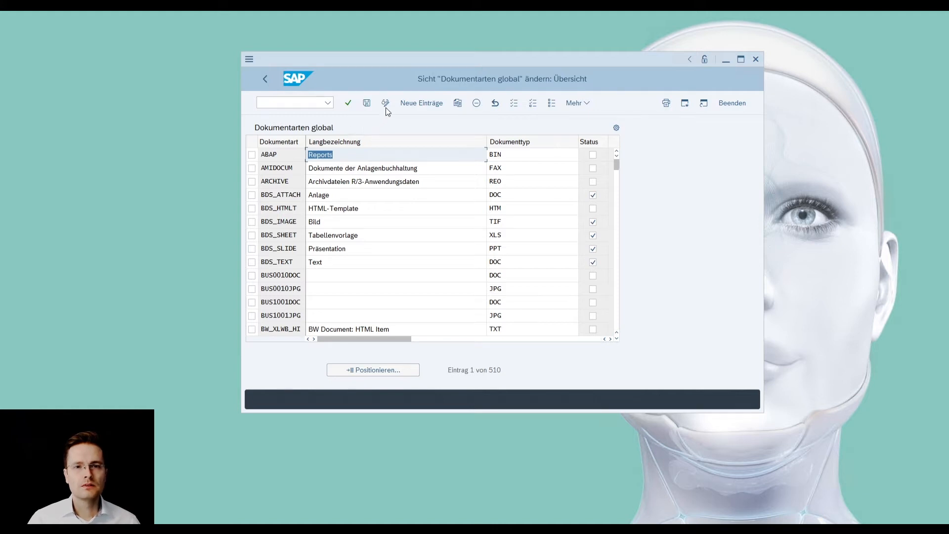
left_click(386, 101)
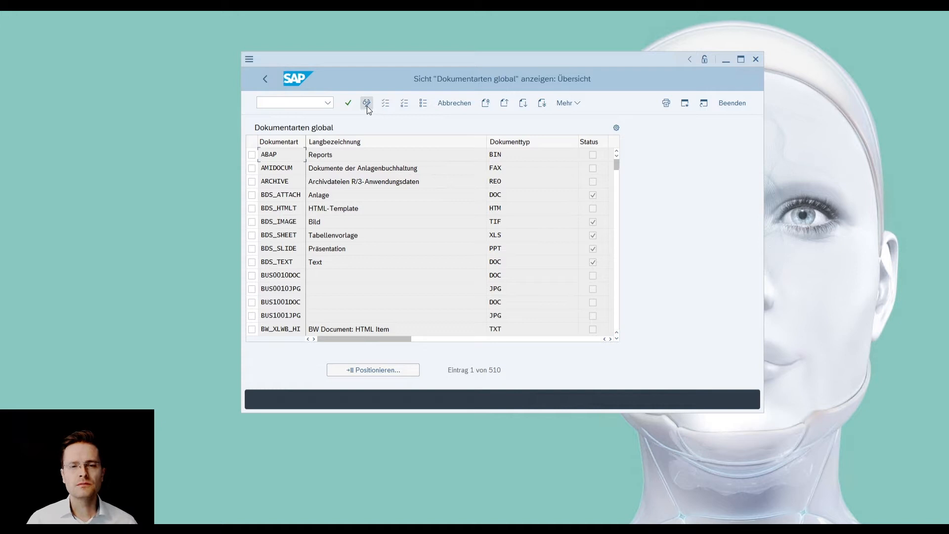
left_click(366, 105)
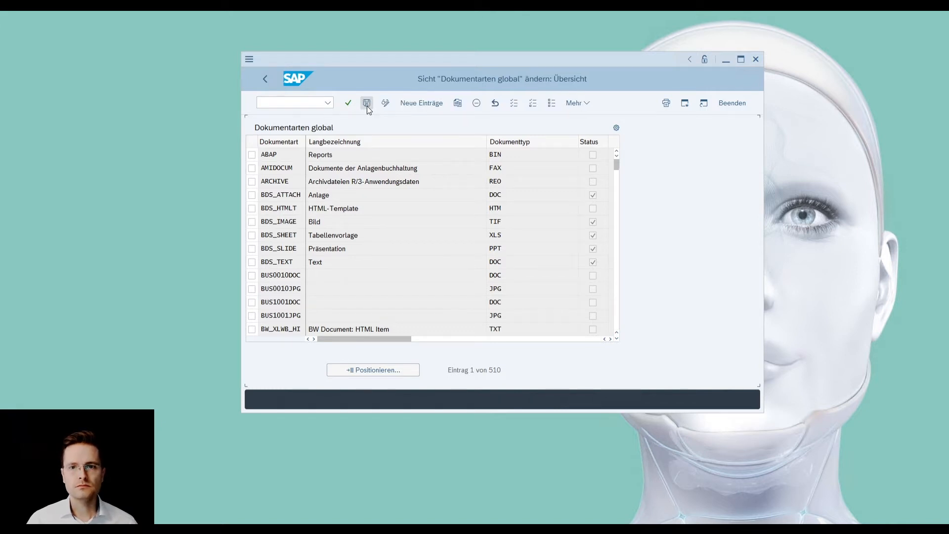
left_click(419, 103)
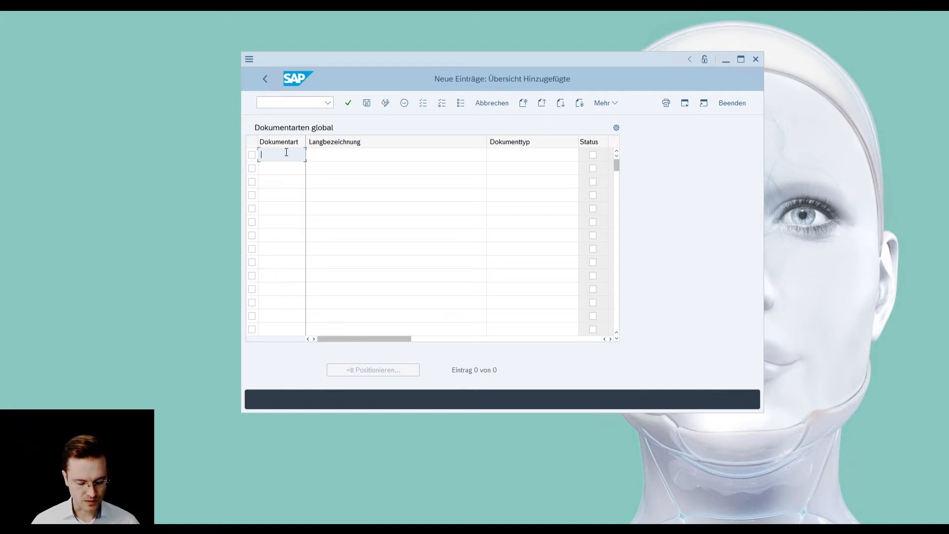
- Enter ZFIRECH as the new Dokumentart with the Langbezeichnung "Eingangsrechnungen PDF"
type("Z")
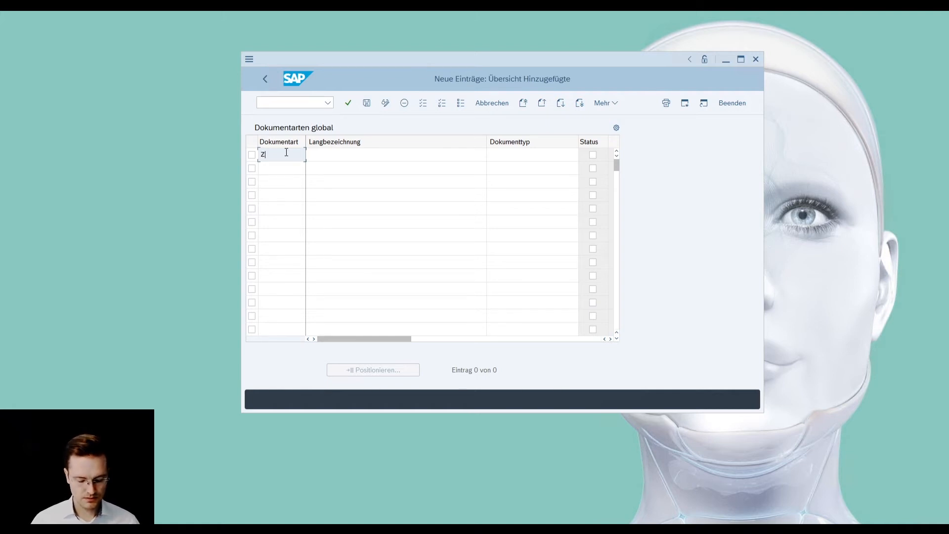
type("FIR")
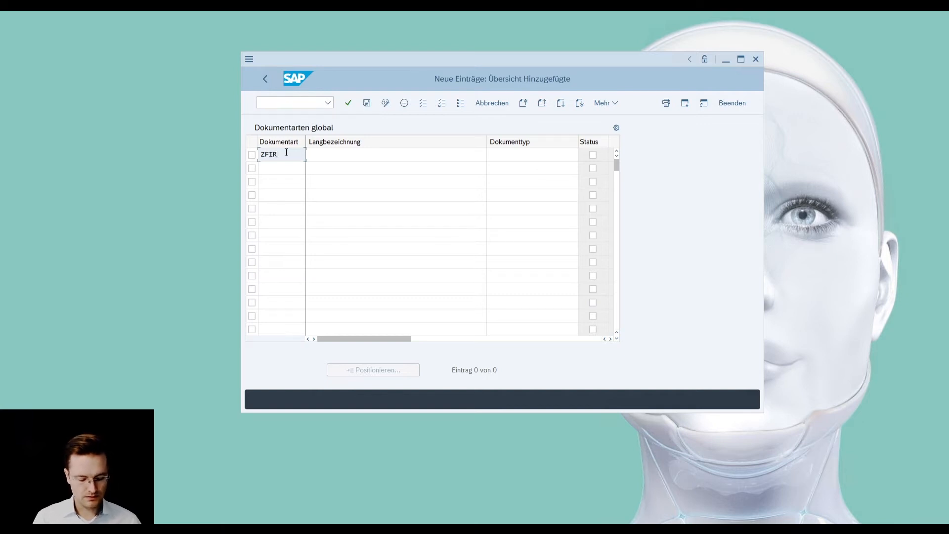
type("ECH")
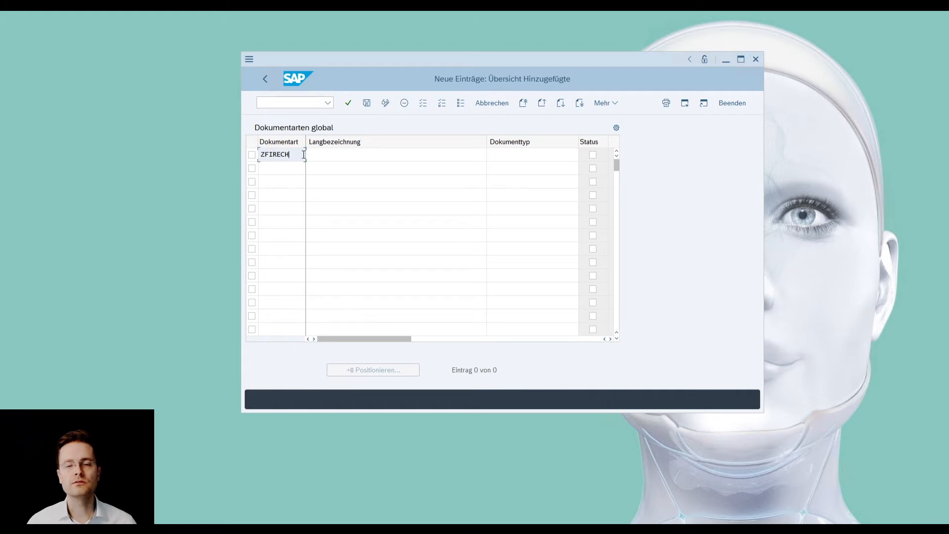
left_click(341, 155)
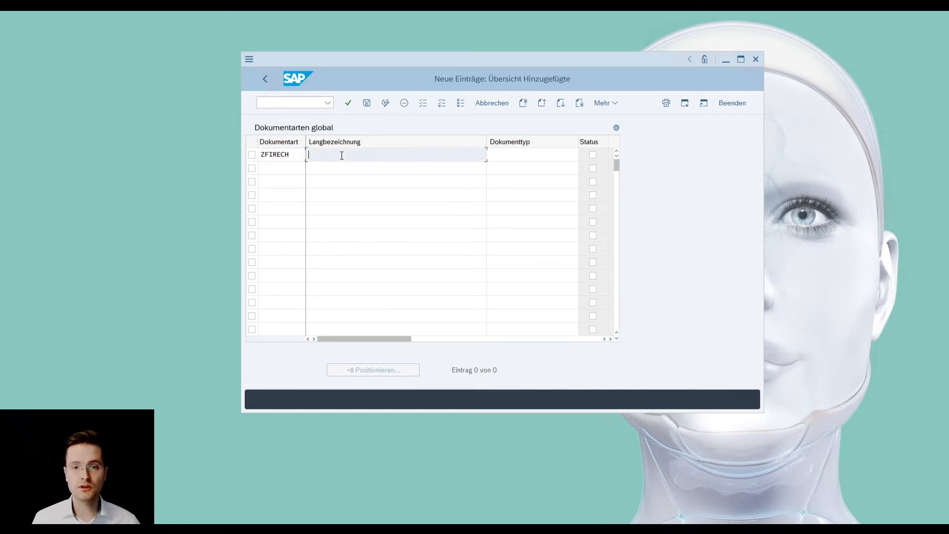
type("Eingang")
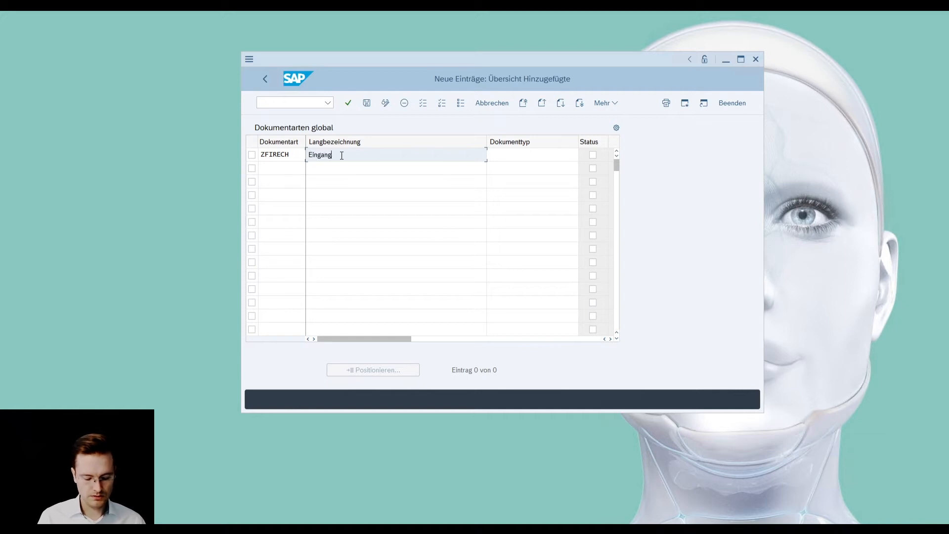
type("srechnungen")
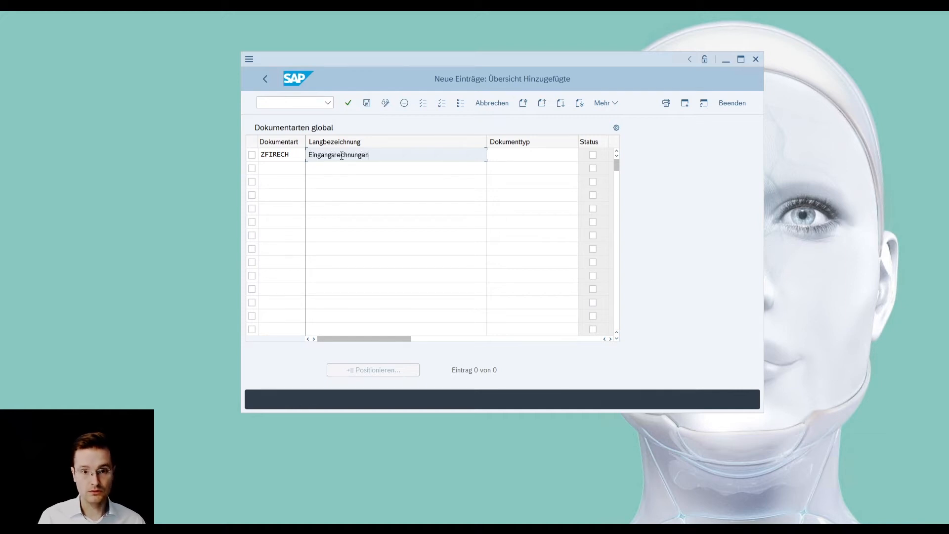
type(" PDF")
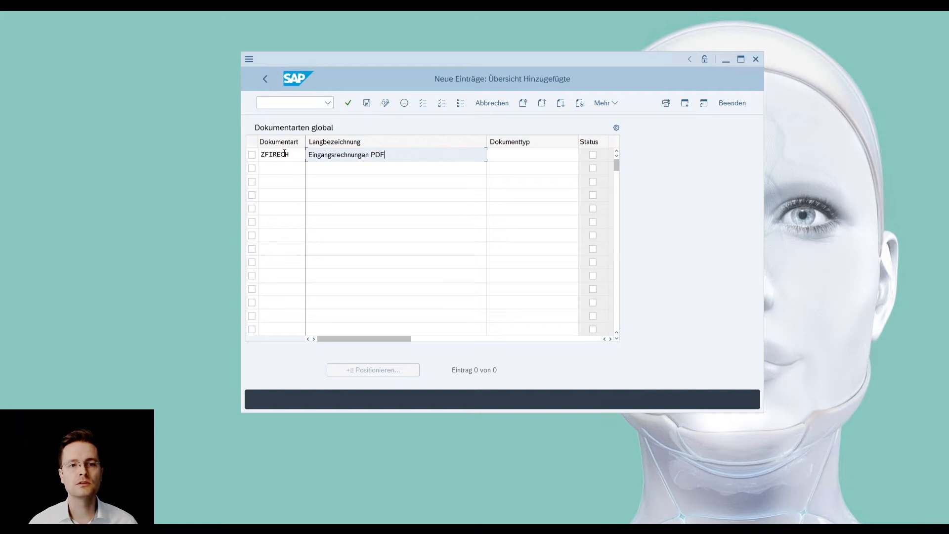
left_click_drag(414, 152, 303, 168)
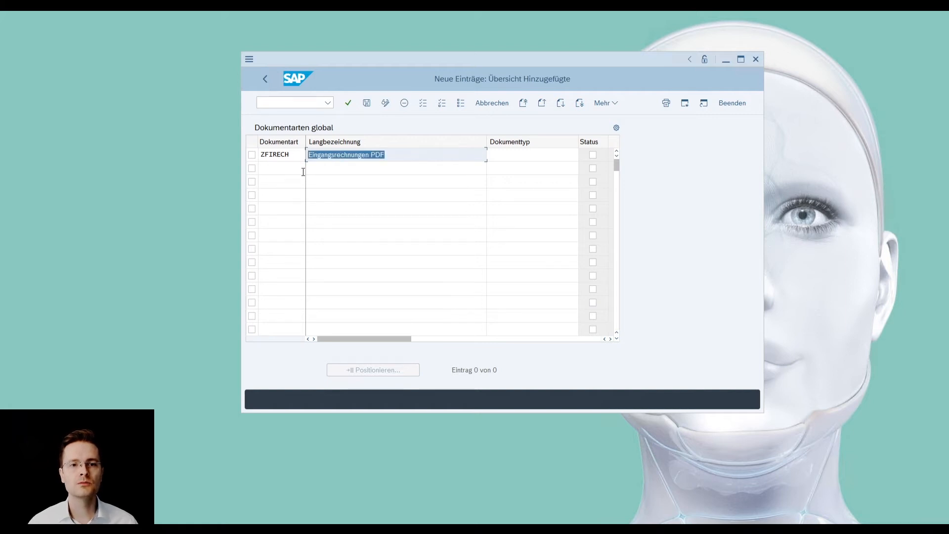
left_click(398, 153)
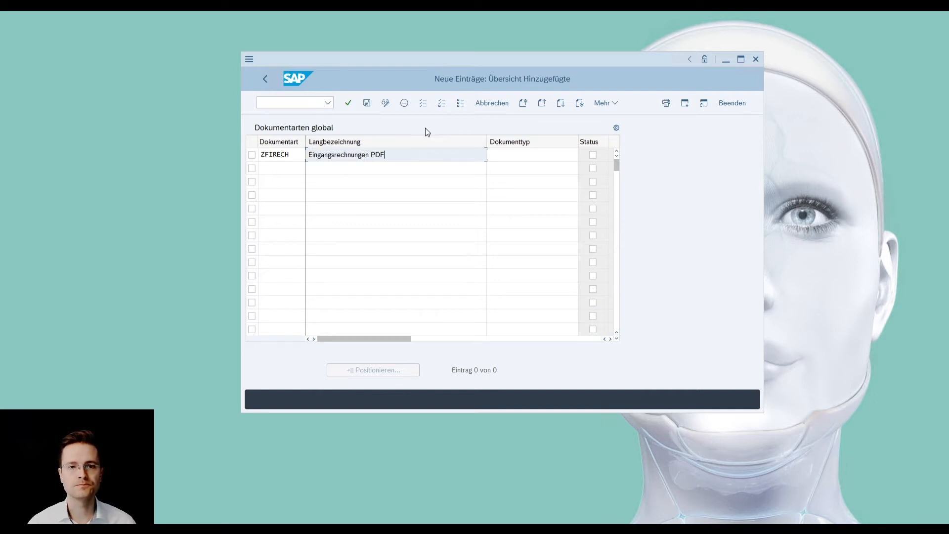
- Set the ZFIRECH entry's Dokumenttyp to PDF, look through the available technical types, and confirm the entry
left_click(517, 154)
type("PDF")
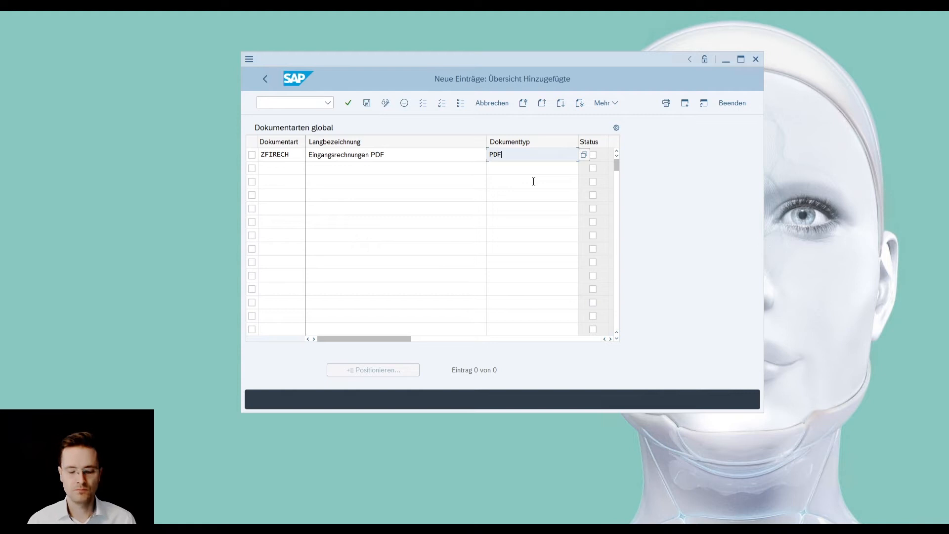
key("F4")
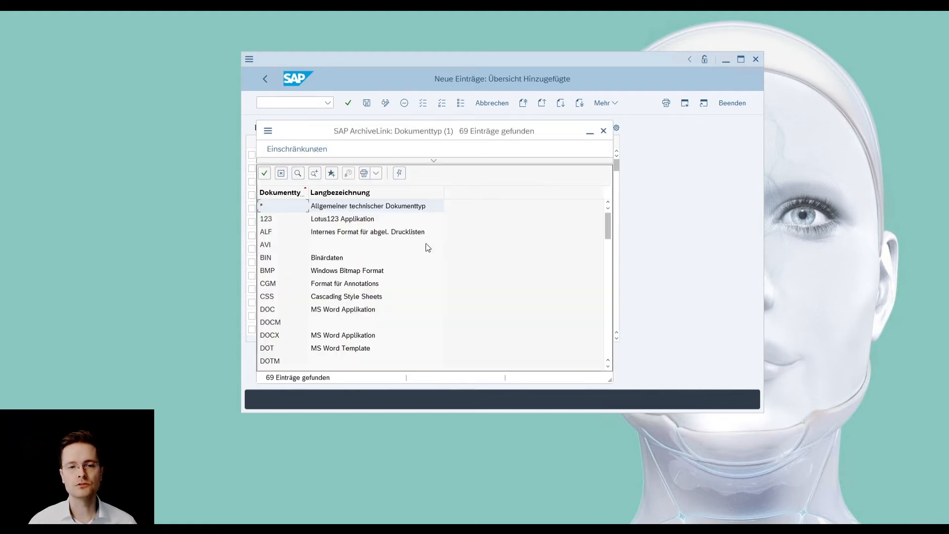
scroll(326, 237, "down", 5)
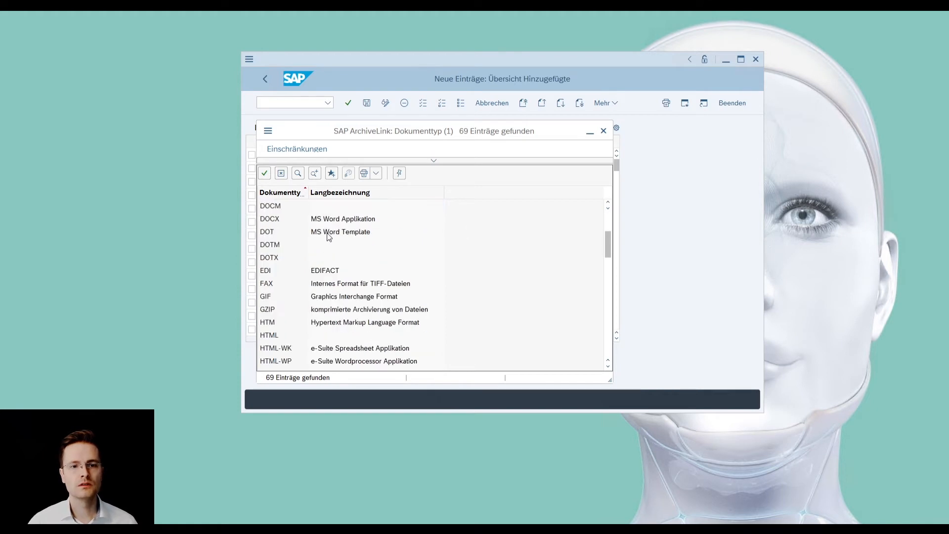
left_click(603, 130)
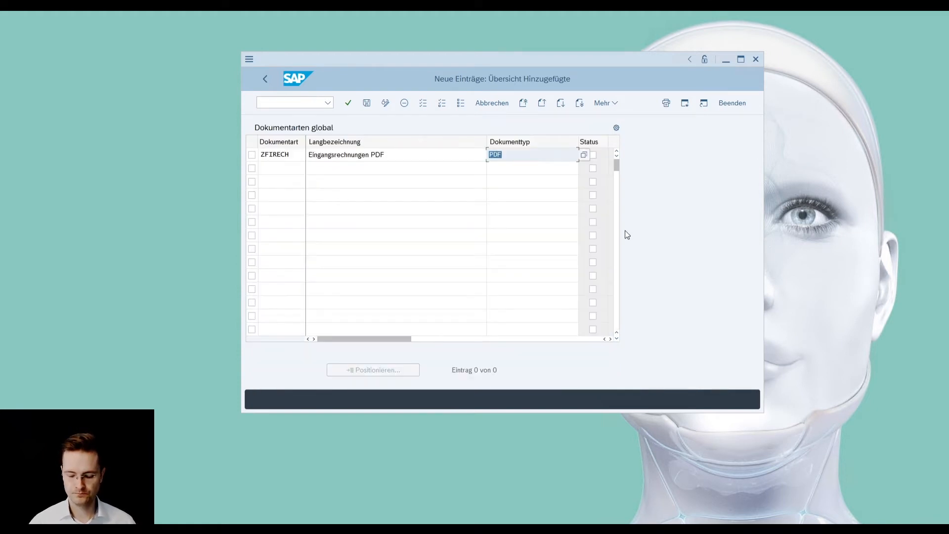
key("Return")
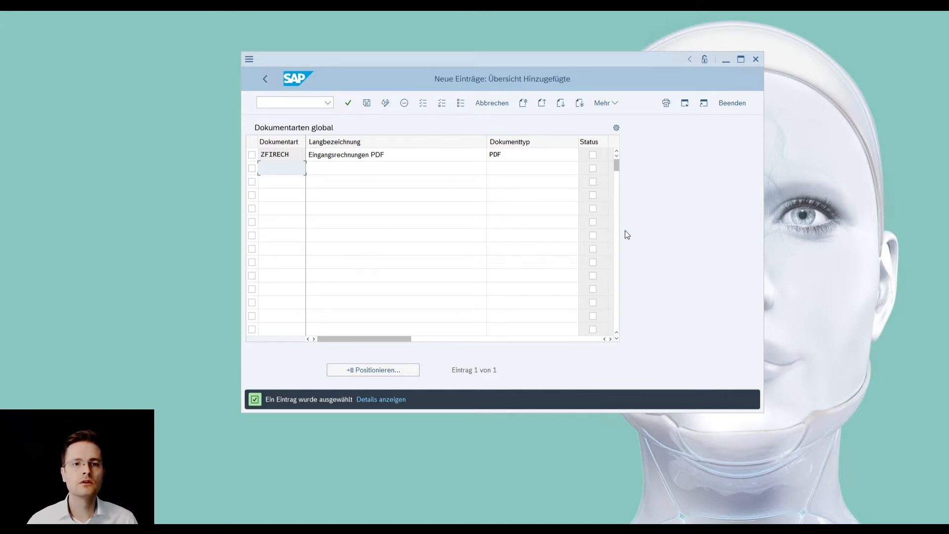
- Save the ZFIRECH entry to the proposed customizing request described as "dummy"
left_click(366, 104)
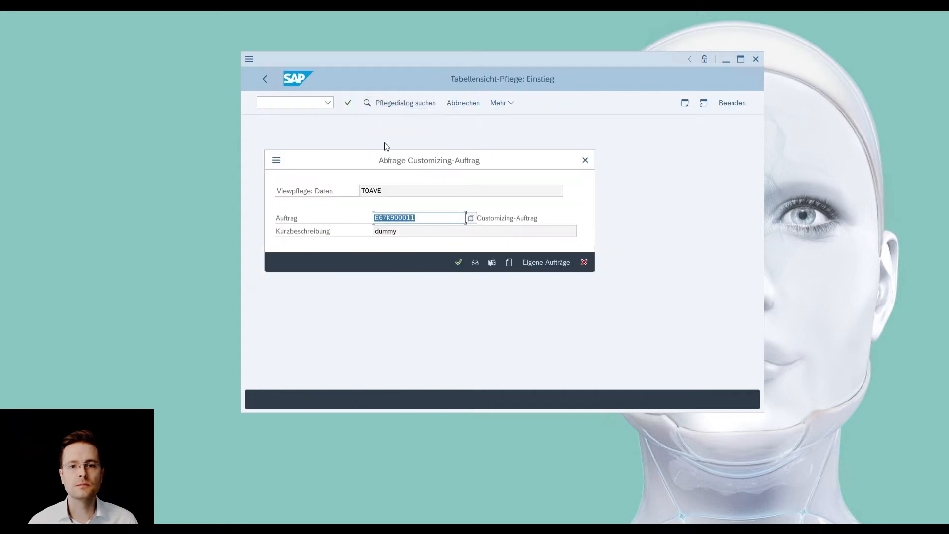
left_click_drag(520, 159, 569, 159)
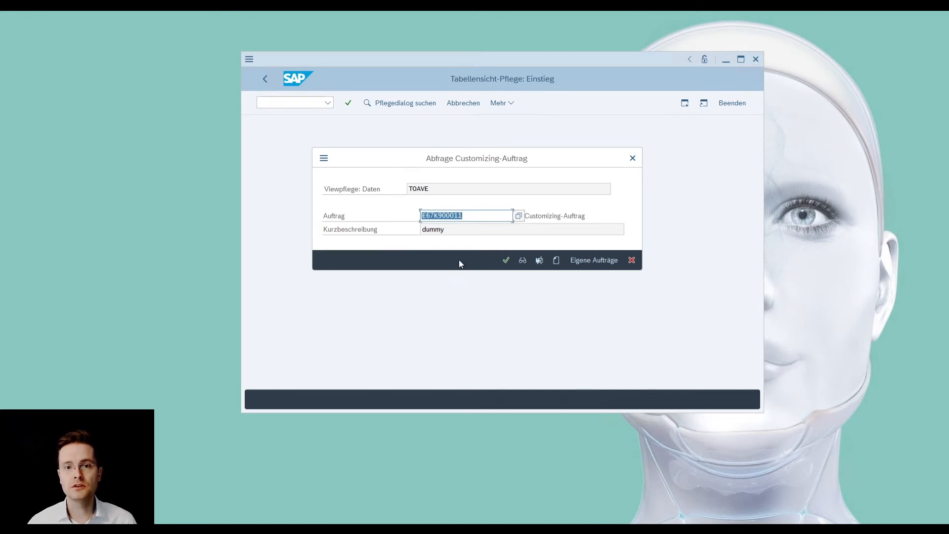
key("Tab")
left_click(478, 229)
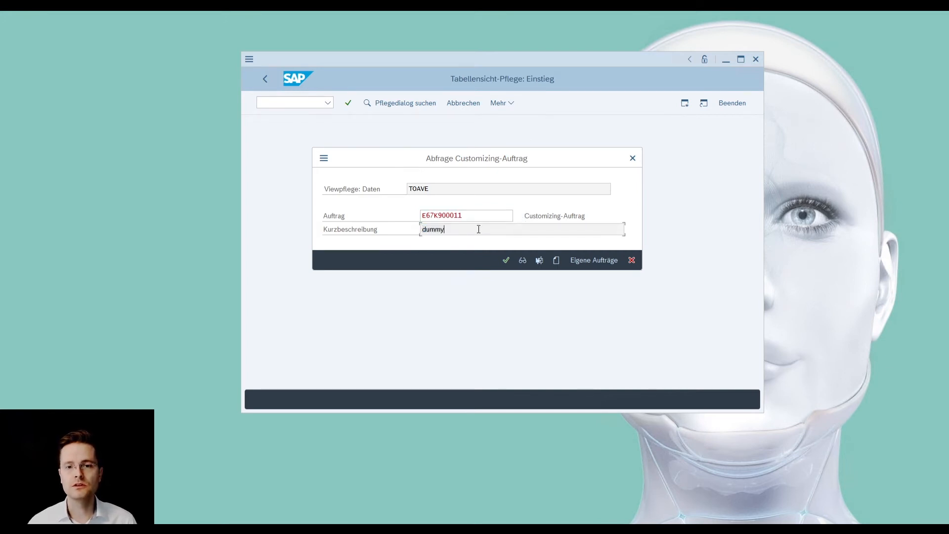
left_click(506, 262)
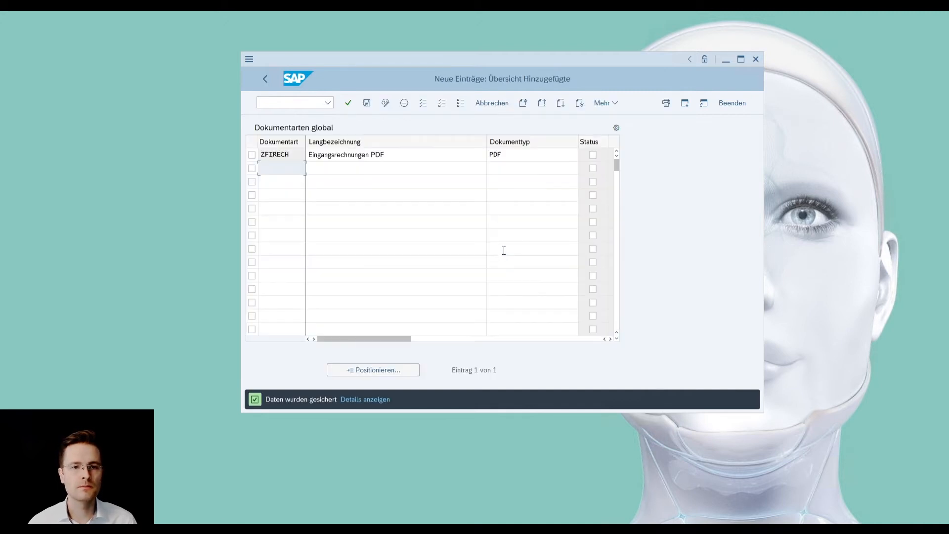
- Select the code ZFIRECH in the saved entry, and go back to the SAP Easy Access screen
left_click(279, 153)
double_click(279, 154)
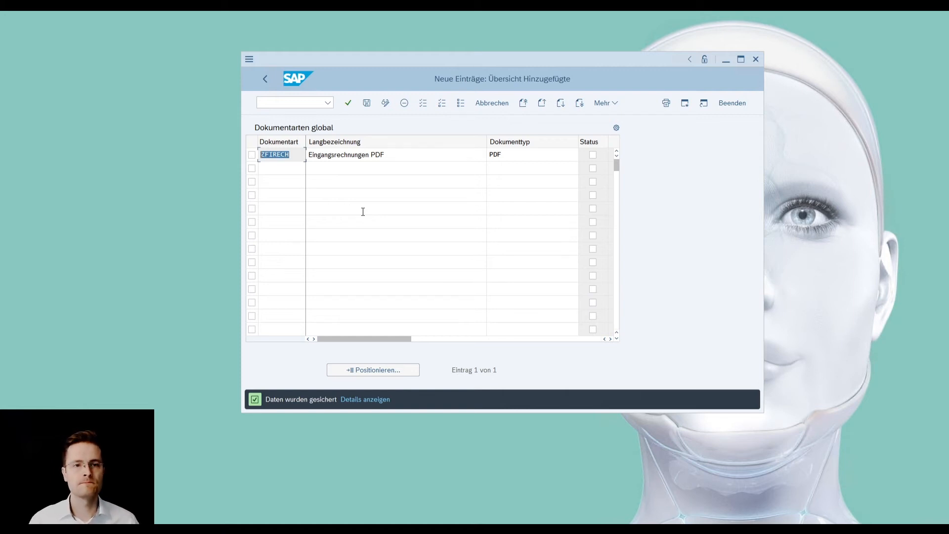
left_click(265, 81)
left_click(265, 80)
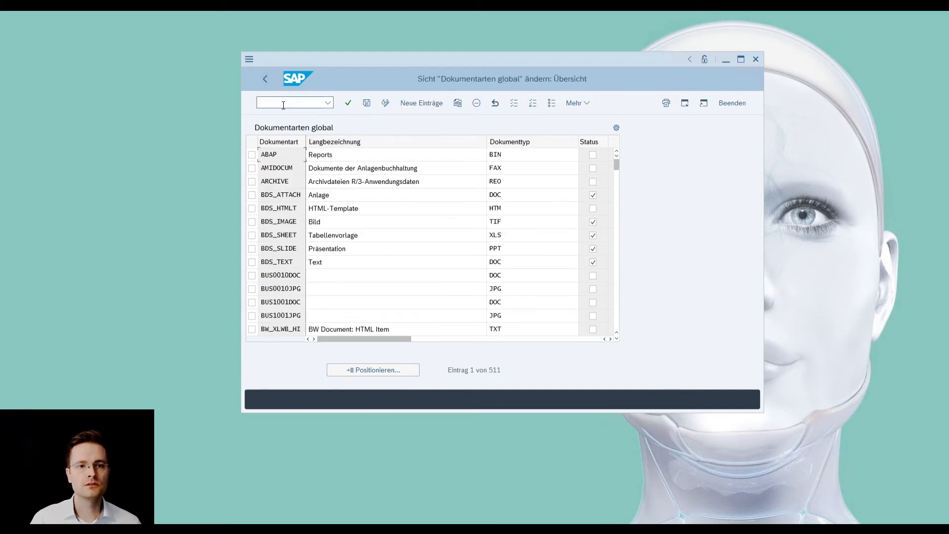
left_click(265, 79)
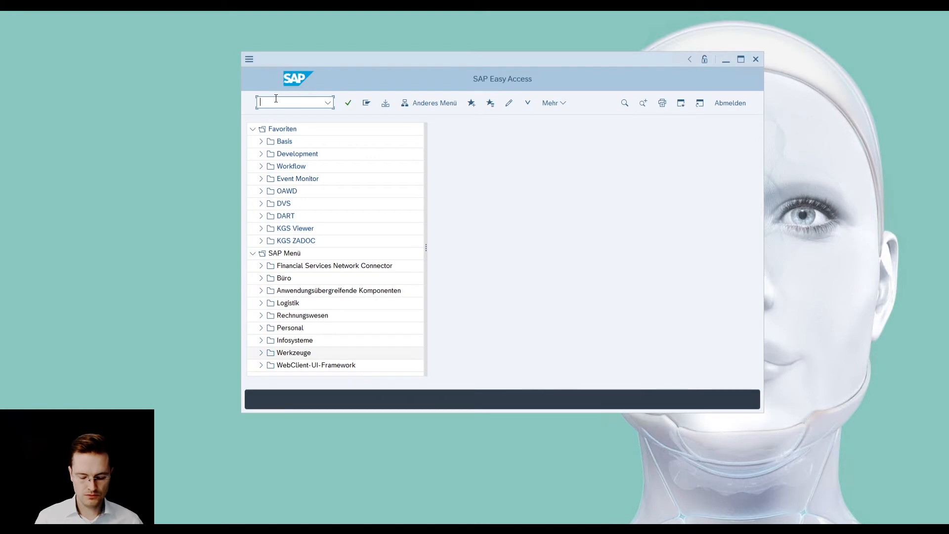
- Open transaction OAC3, switch the content repository links to change mode, and start a new entry
type("oac")
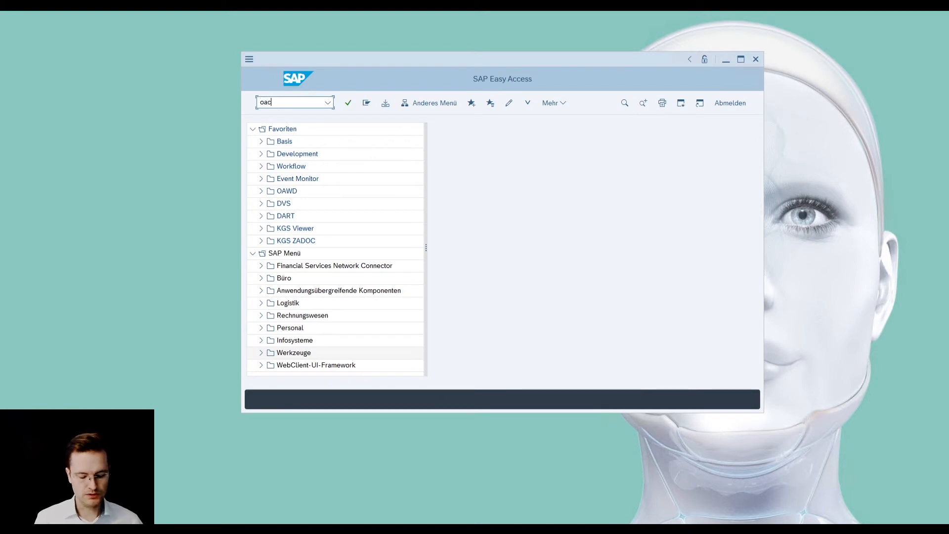
type("3")
key("Return")
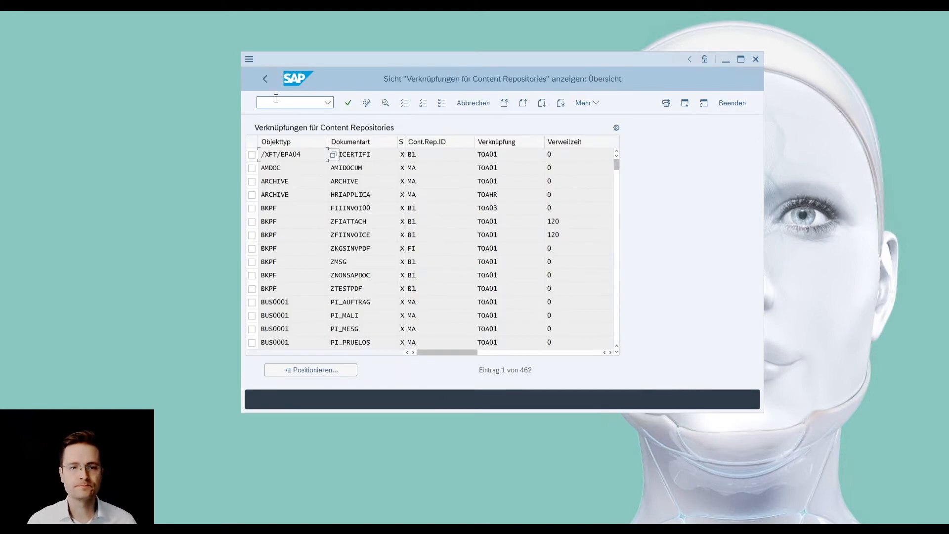
left_click_drag(364, 59, 363, 47)
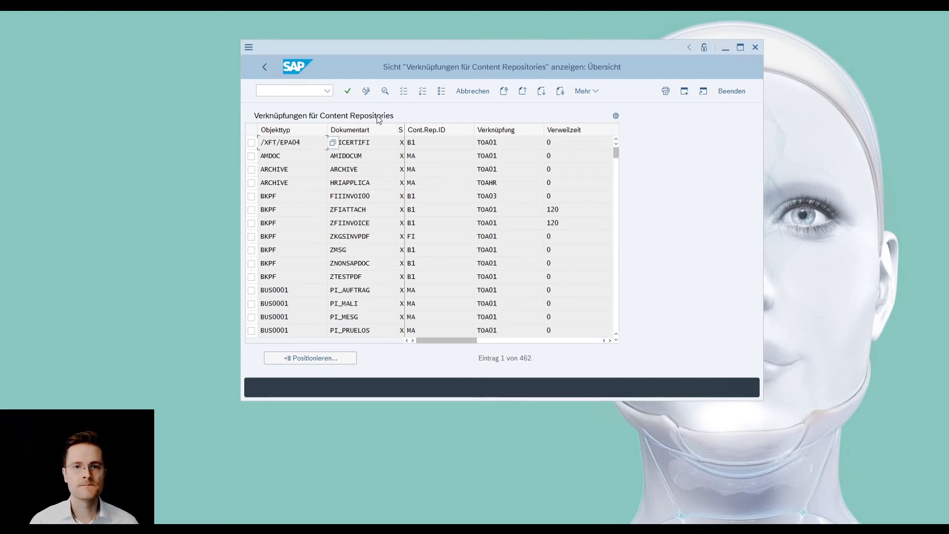
left_click(366, 91)
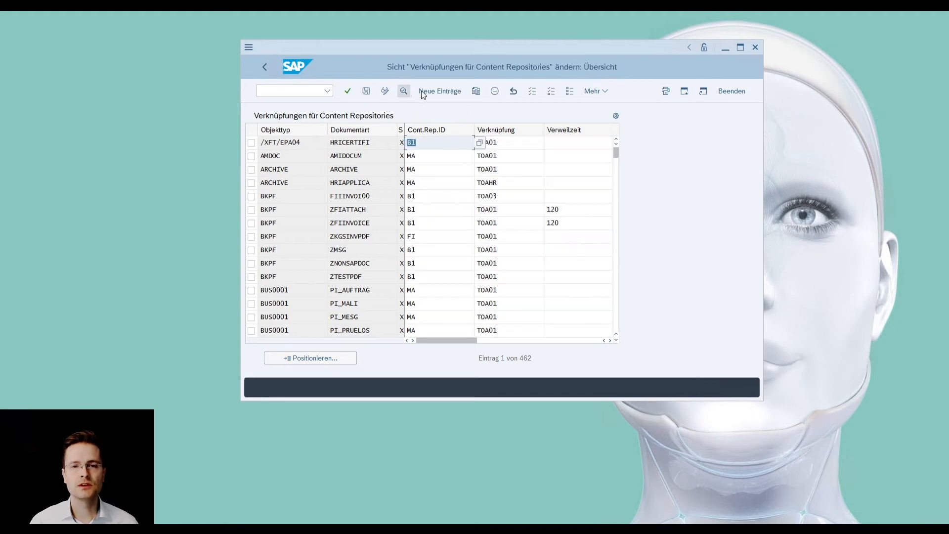
left_click(435, 92)
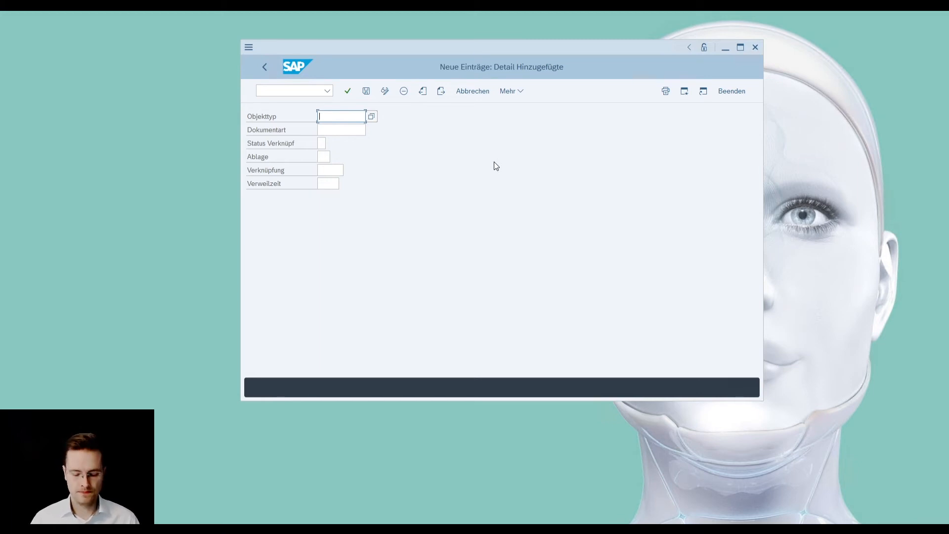
- Fill the new link entry with Objekttyp BKPF, Dokumentart ZFIRECH, Status Verknüpf X and Ablage FI
type("BKPF")
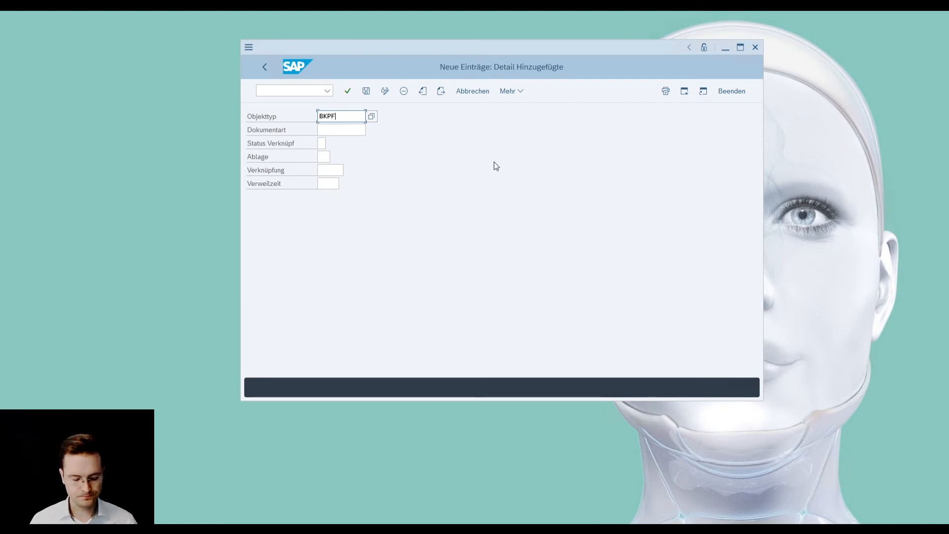
key("Tab")
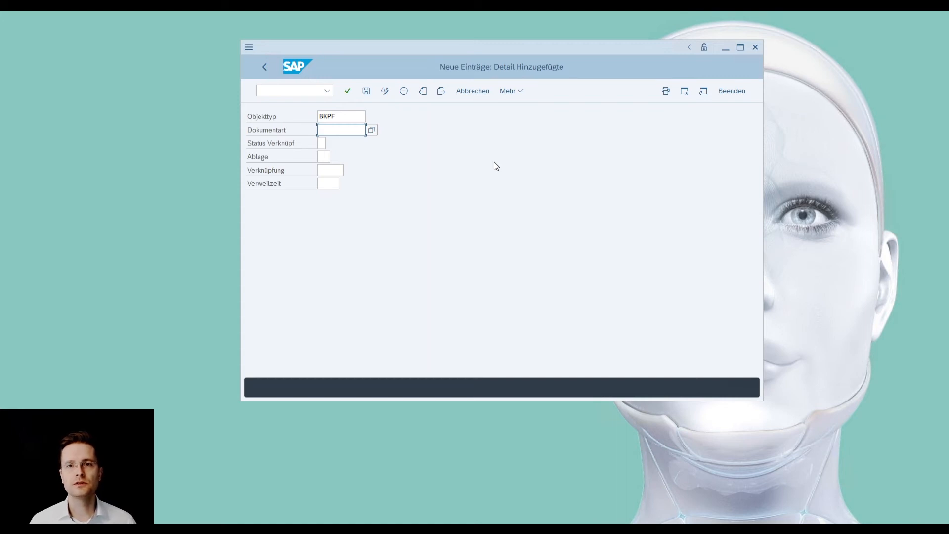
type("ZFIRECH")
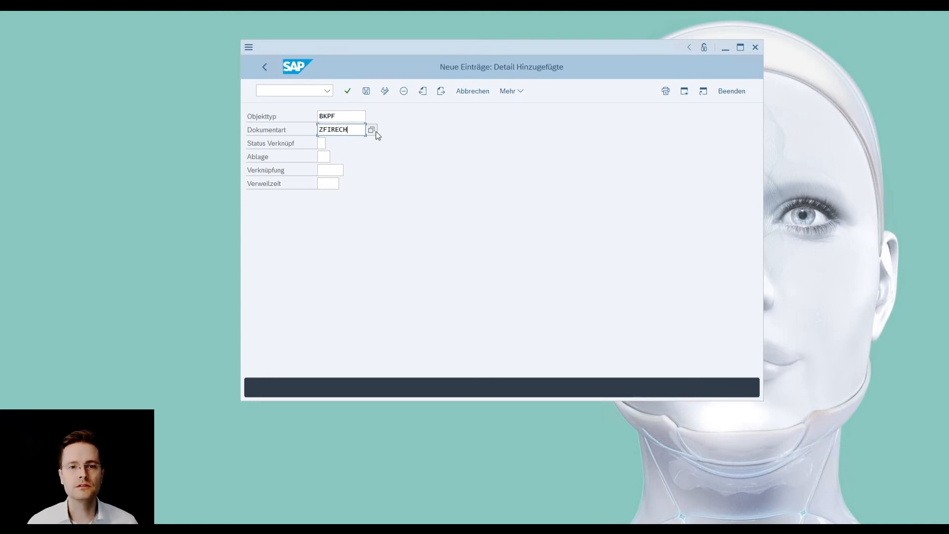
left_click(321, 144)
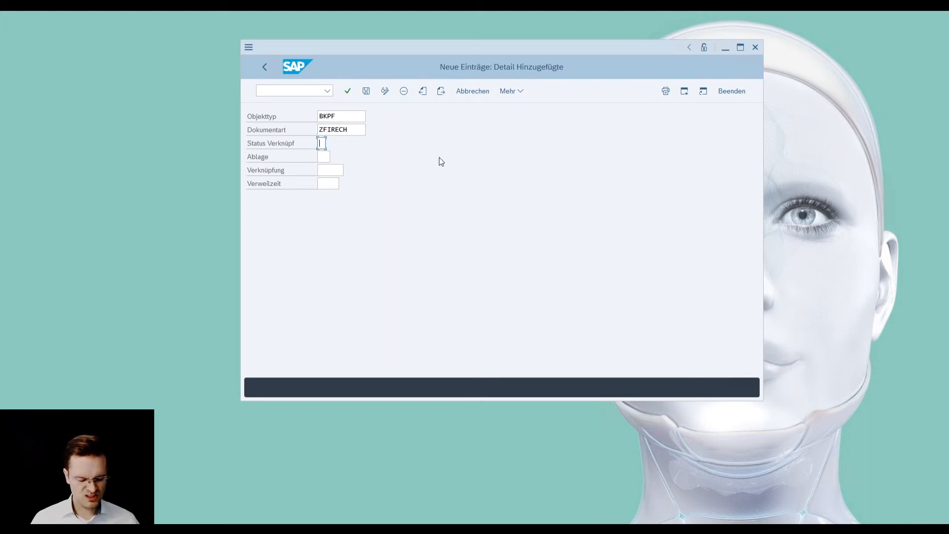
type("X")
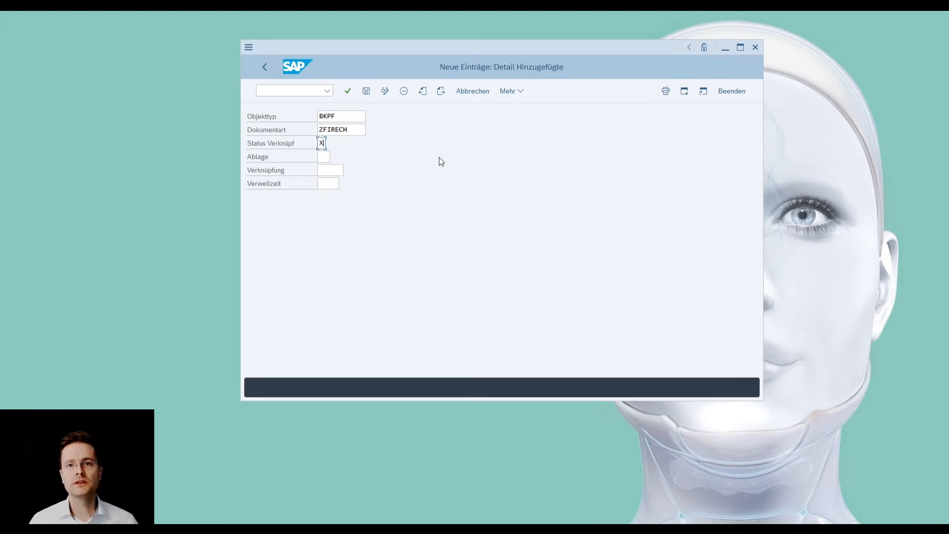
key("Tab")
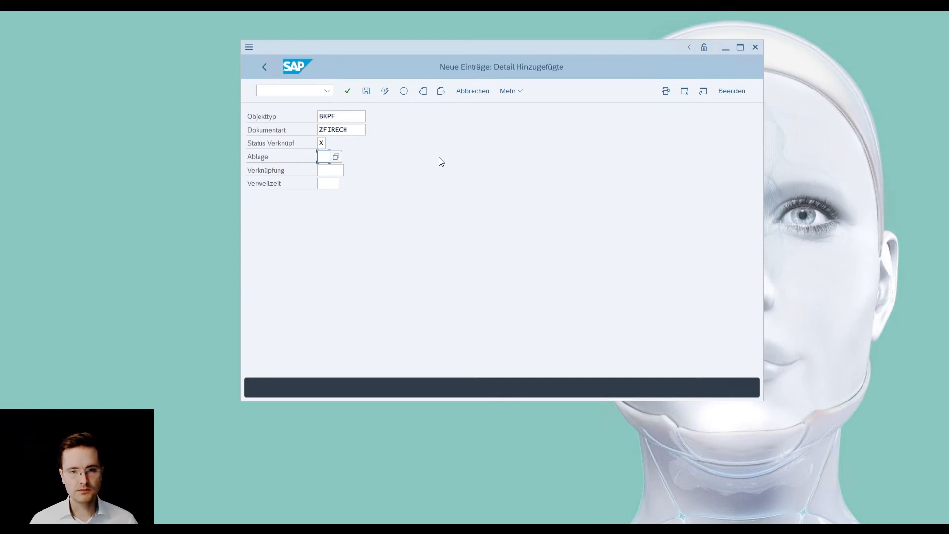
type("FI")
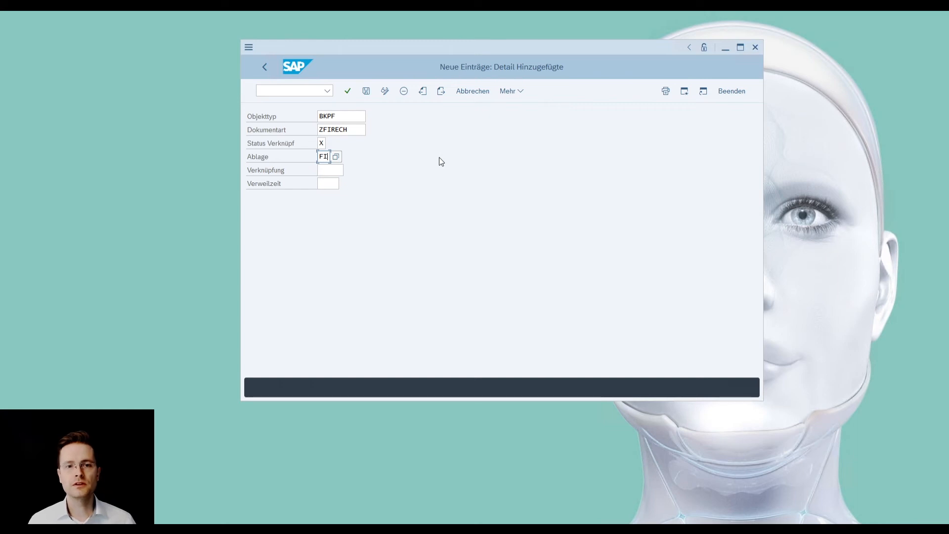
- Choose TOA01 as the entry's Verknüpfung from the possible values, set the Verweilzeit to 120, and confirm the entry
key("Tab")
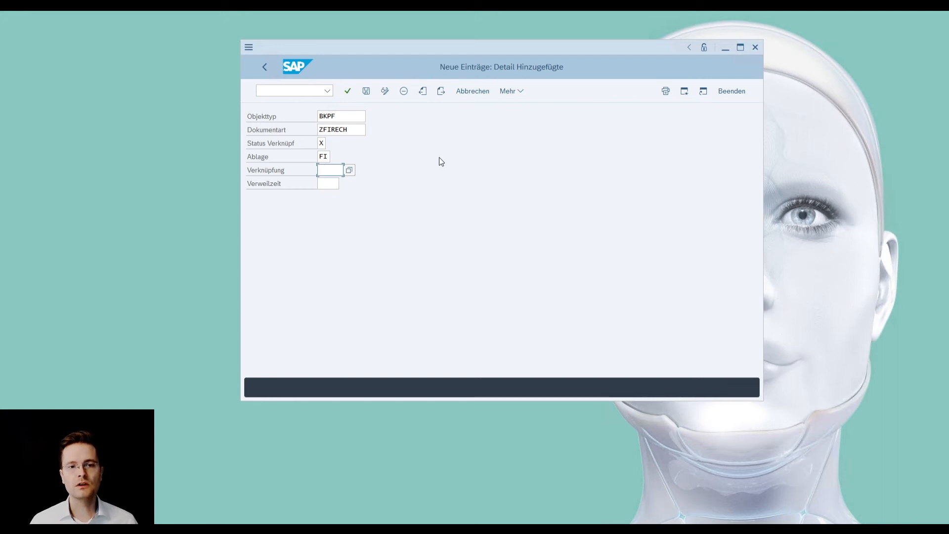
key("F4")
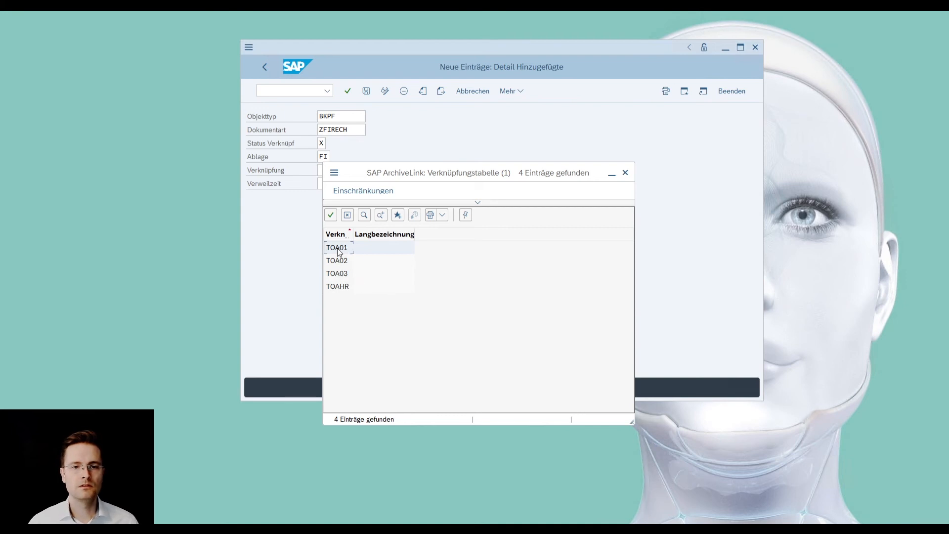
double_click(338, 249)
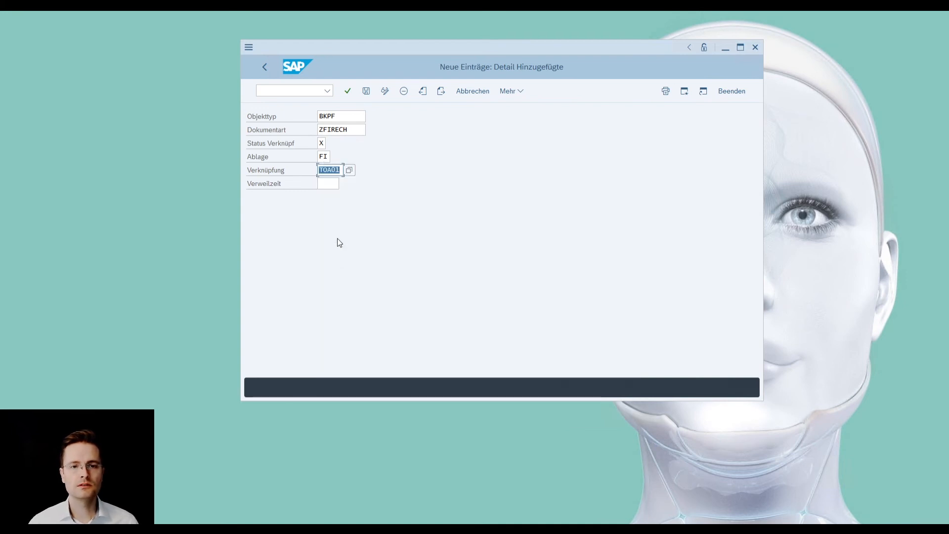
left_click(326, 183)
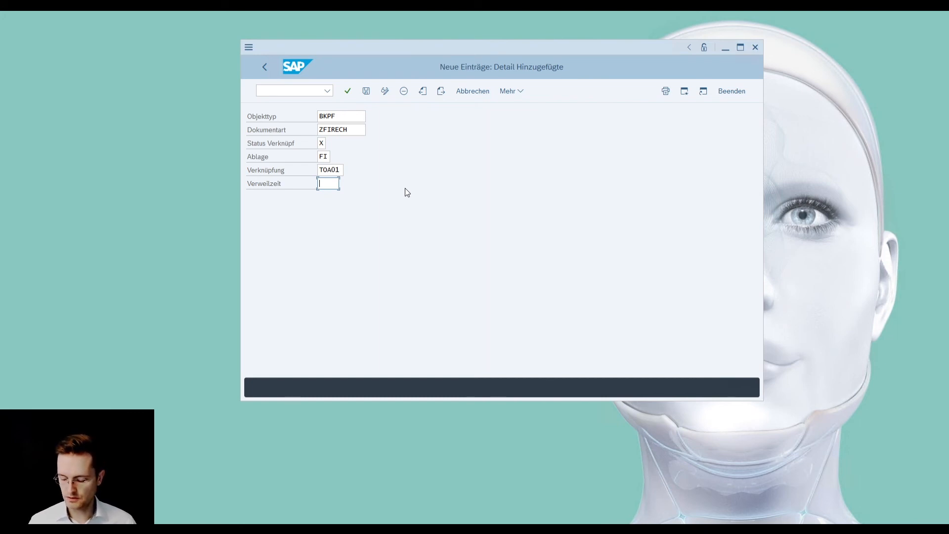
type("120")
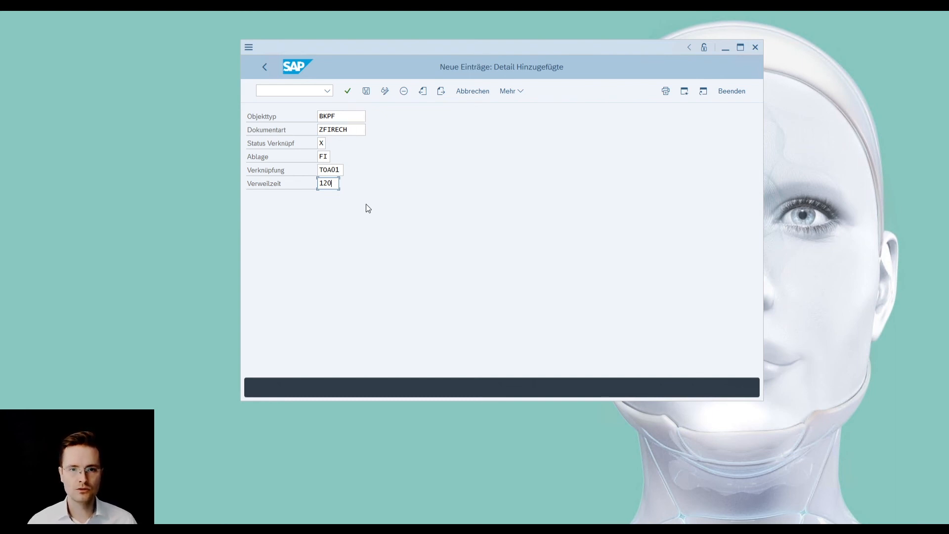
key("Return")
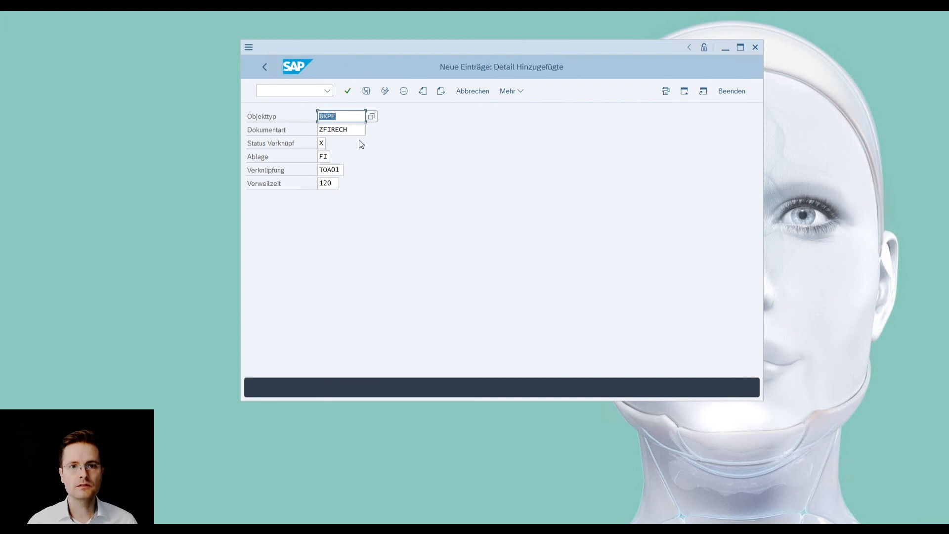
- Save the link entry to the proposed customizing request described as "dummy", and return to the links overview
left_click(366, 91)
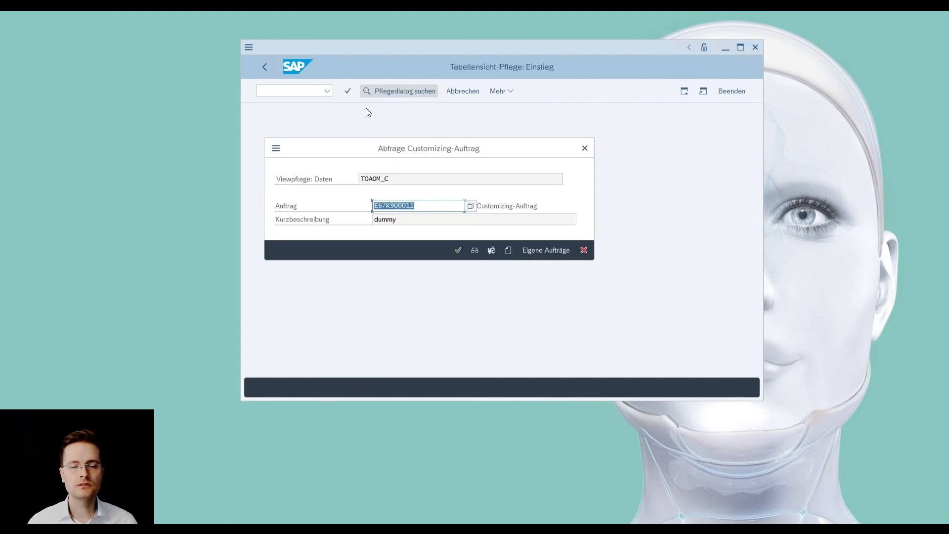
left_click_drag(468, 150, 508, 146)
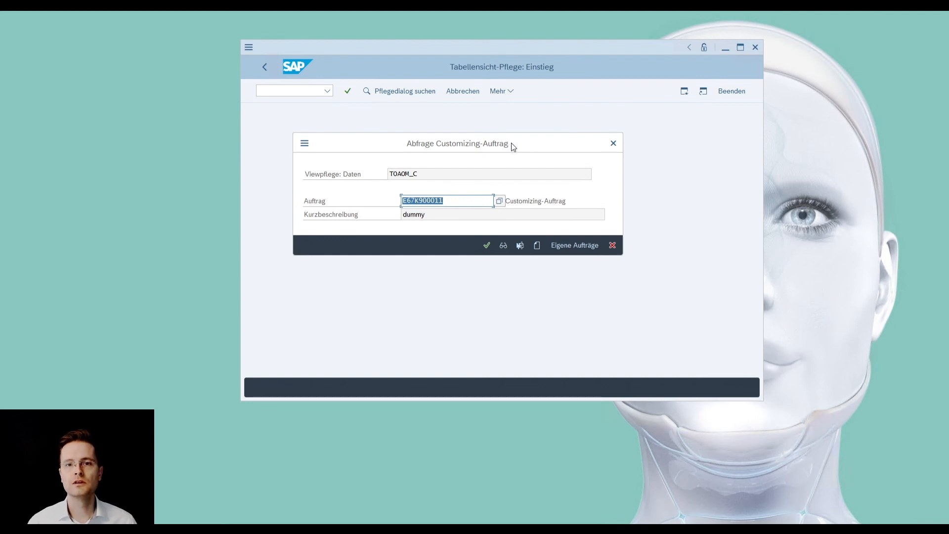
left_click(486, 245)
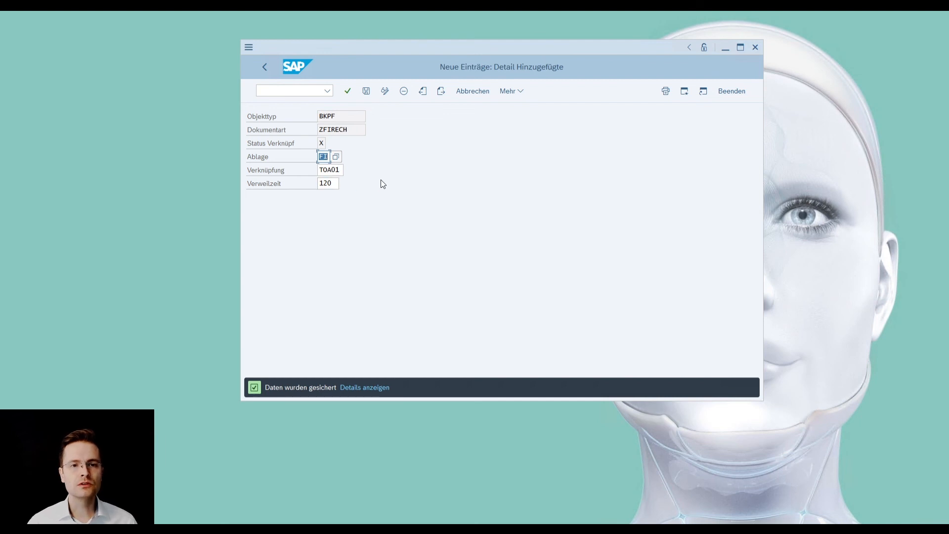
left_click(266, 68)
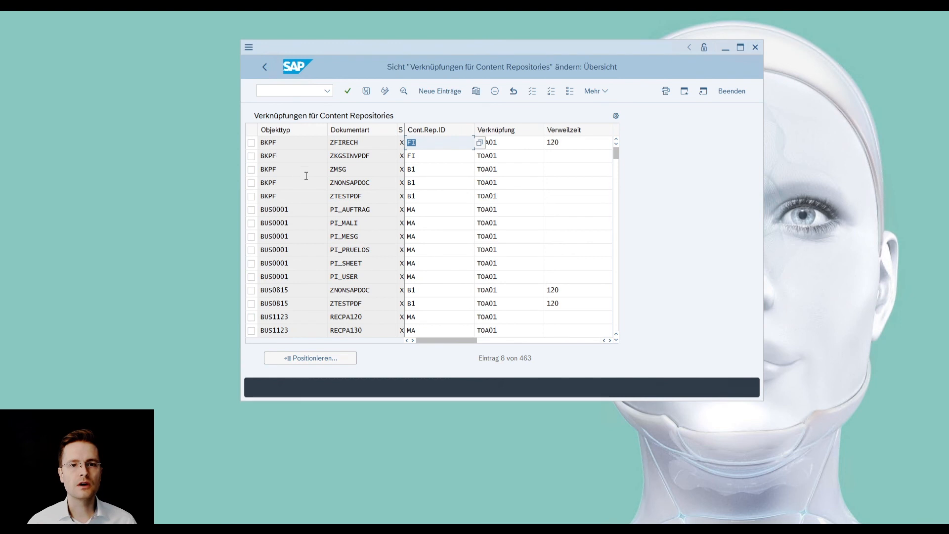
- Check the BKPF entry for ZFIRECH in the overview, including its repository and link table, and return to SAP Easy Access
left_click(251, 143)
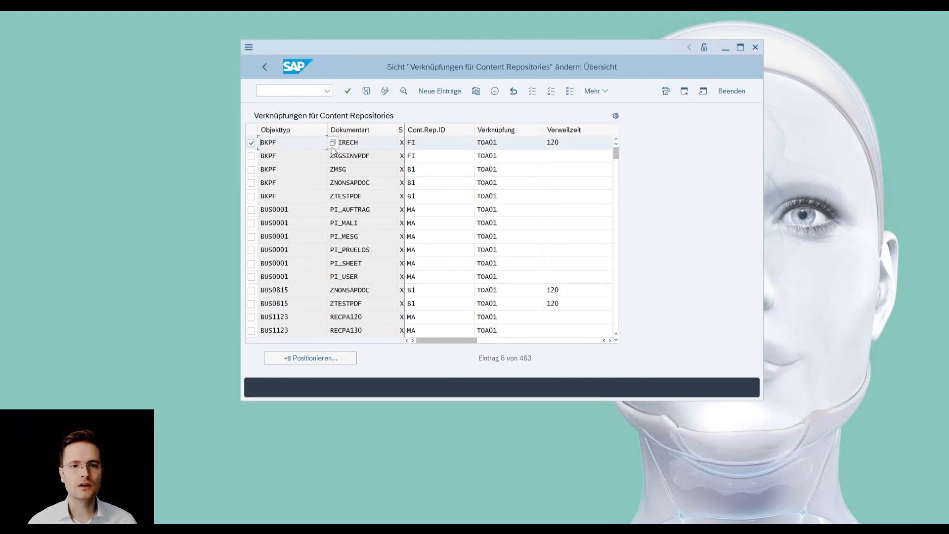
left_click(372, 144)
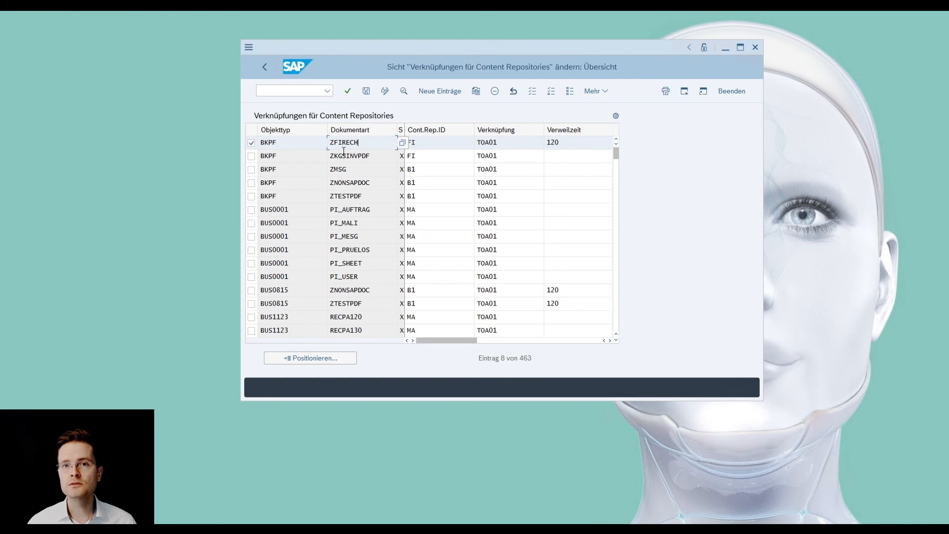
double_click(366, 144)
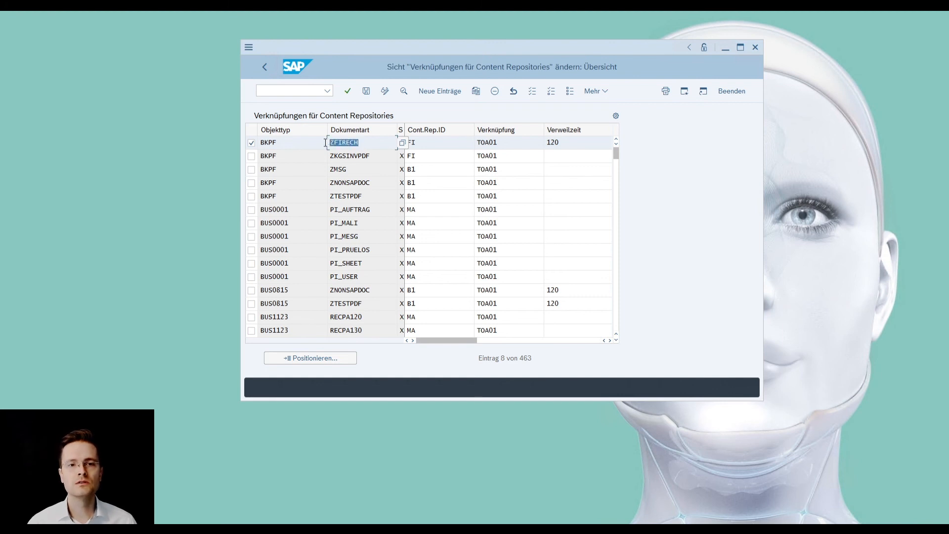
left_click(365, 144)
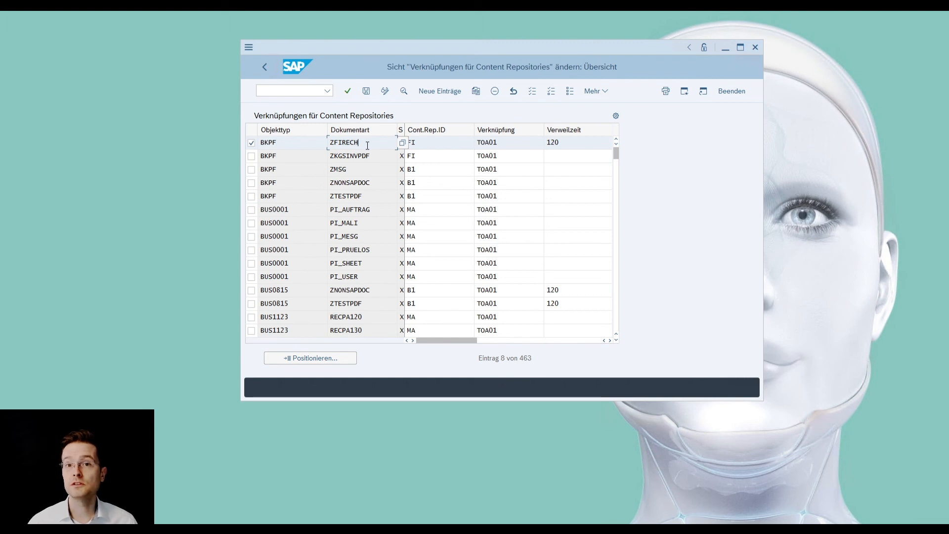
key("Tab")
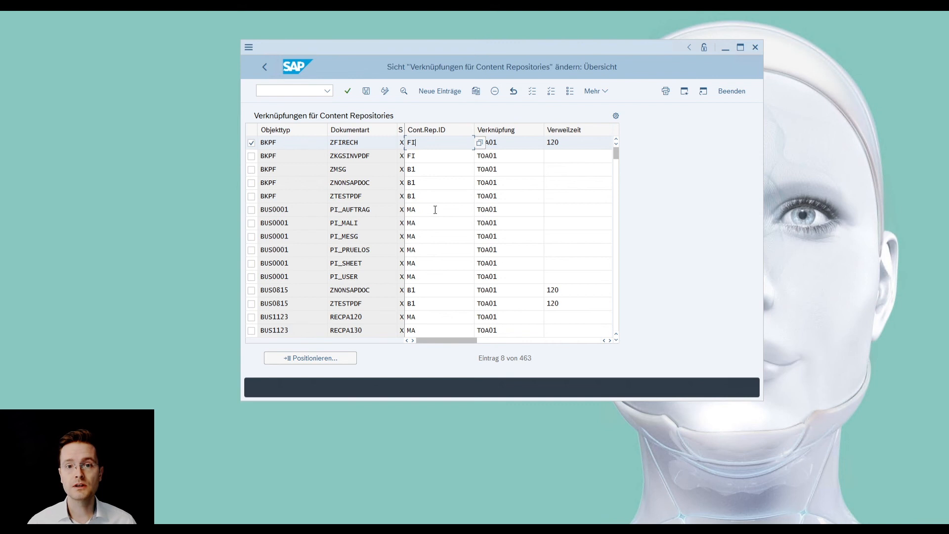
left_click(508, 140)
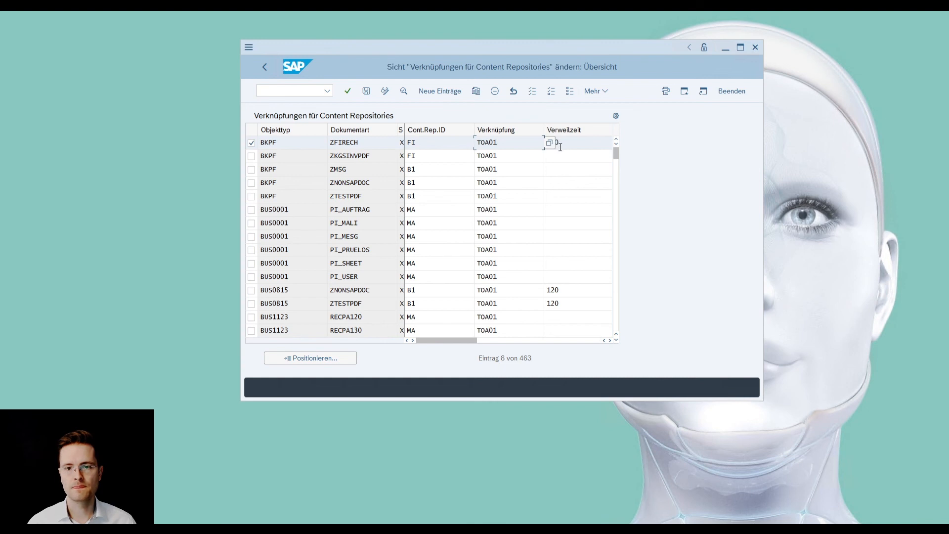
left_click(365, 91)
left_click(264, 66)
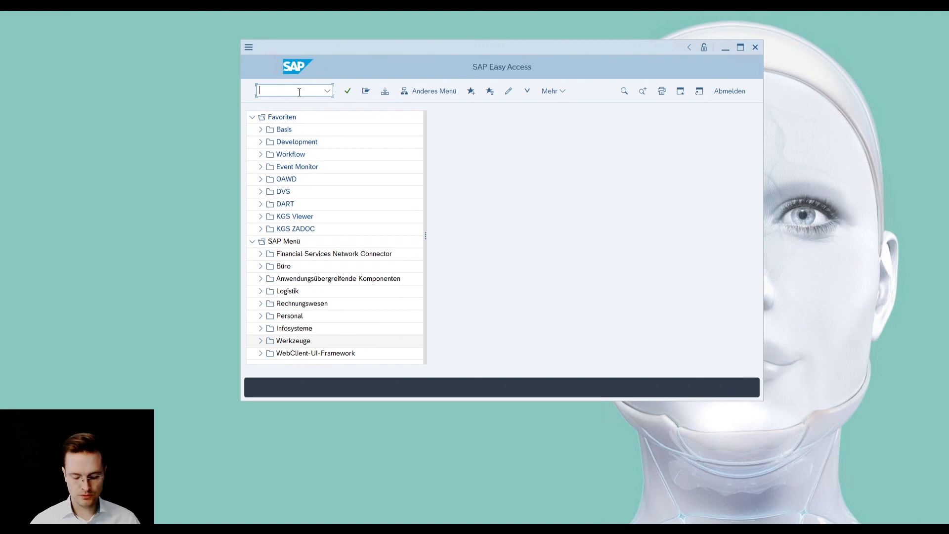
- Open transaction FB03 and call up the selection screen for the document list
type("fb03")
key("Return")
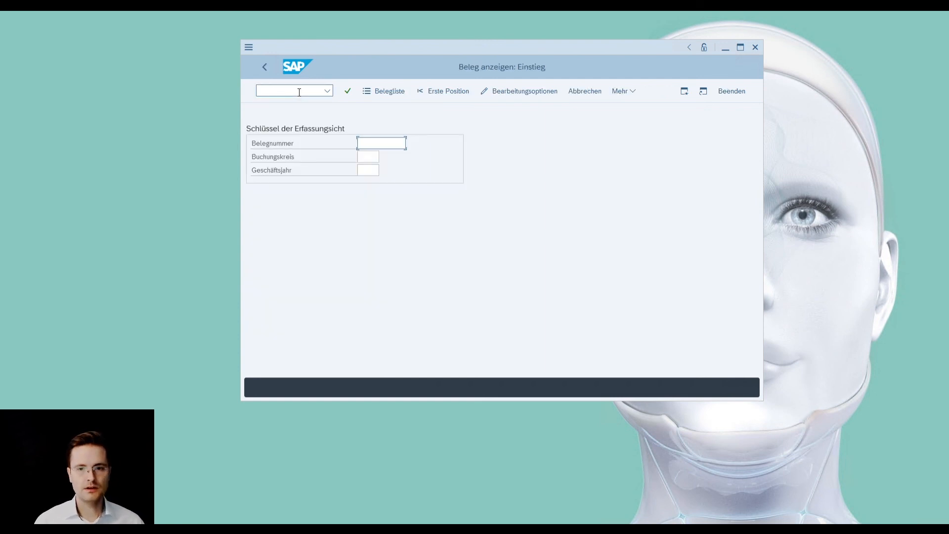
left_click(384, 91)
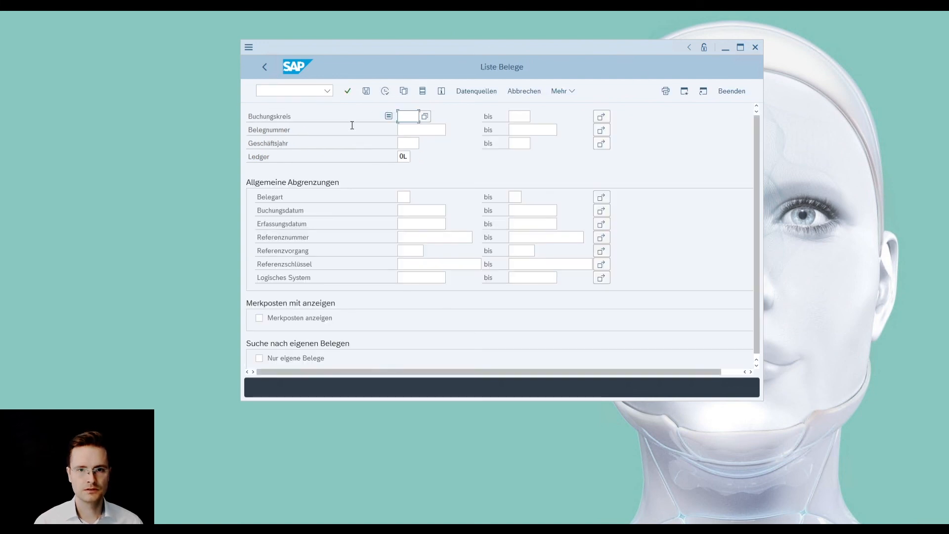
- List the documents of Buchungskreis 1000 without a further selection condition, and display the one dated 31.01.2005
type("1000")
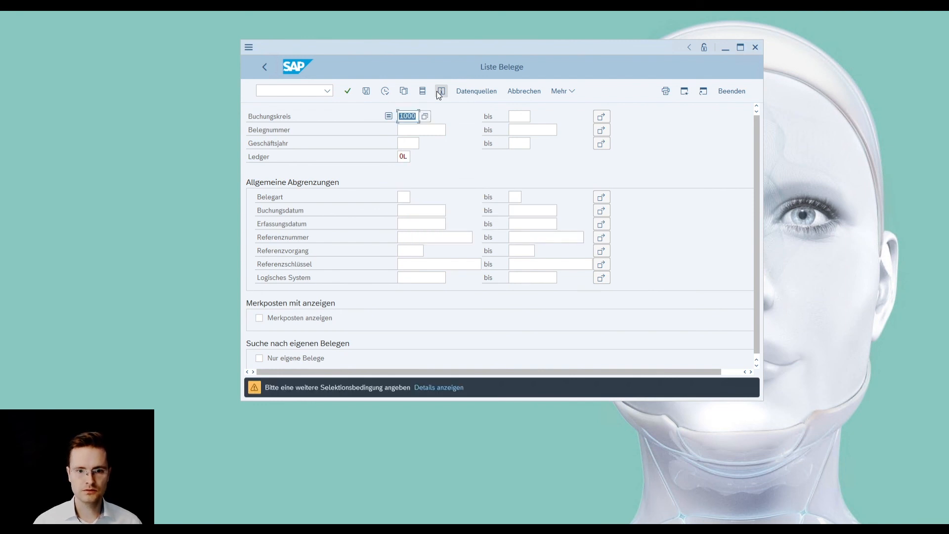
key("Return")
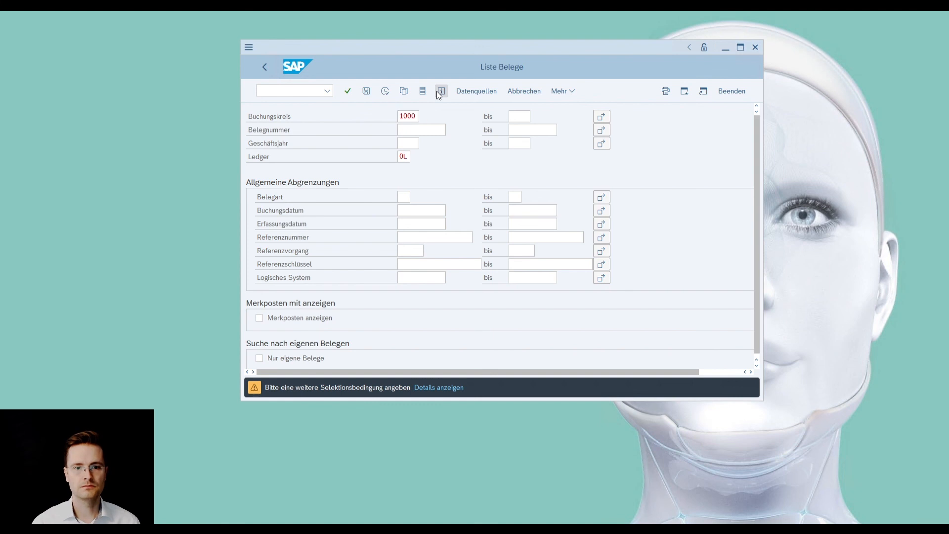
left_click(438, 91)
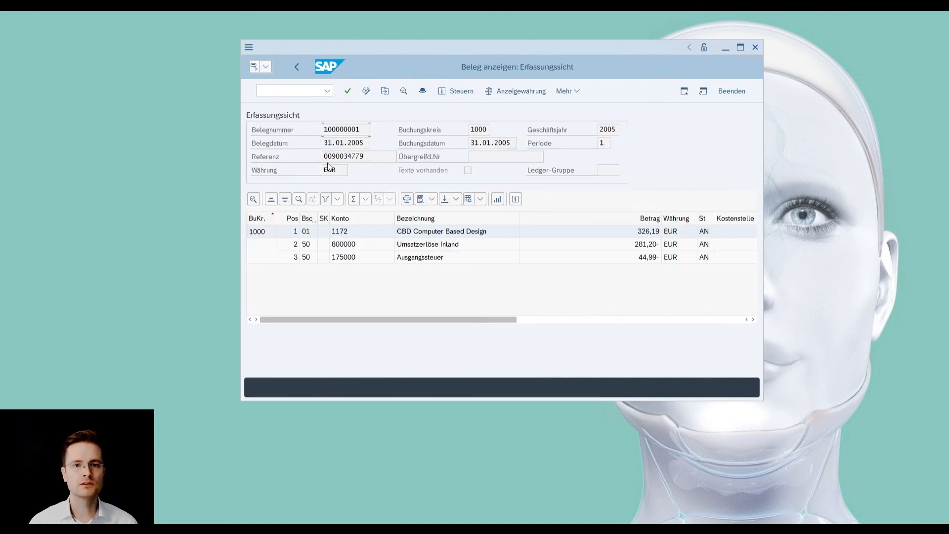
- Call up the storing of a business document for the displayed accounting document and select the document type "Eingangsrechnungen PDF" under Buchhaltungsbeleg
left_click(264, 67)
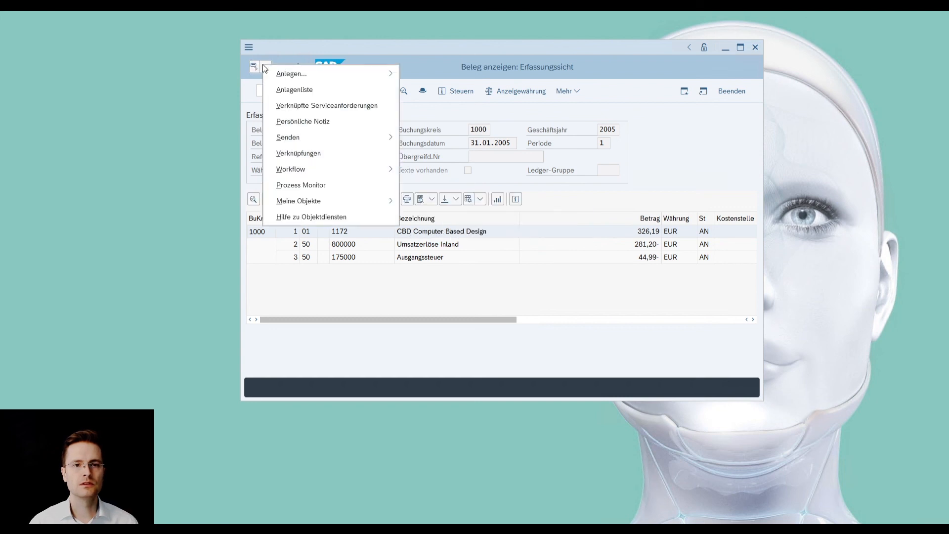
mouse_move(271, 73)
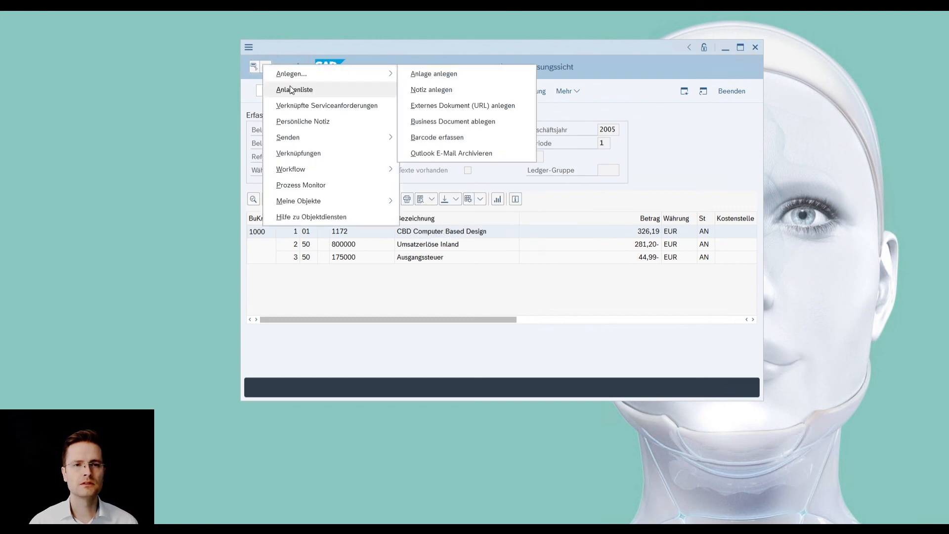
mouse_move(390, 73)
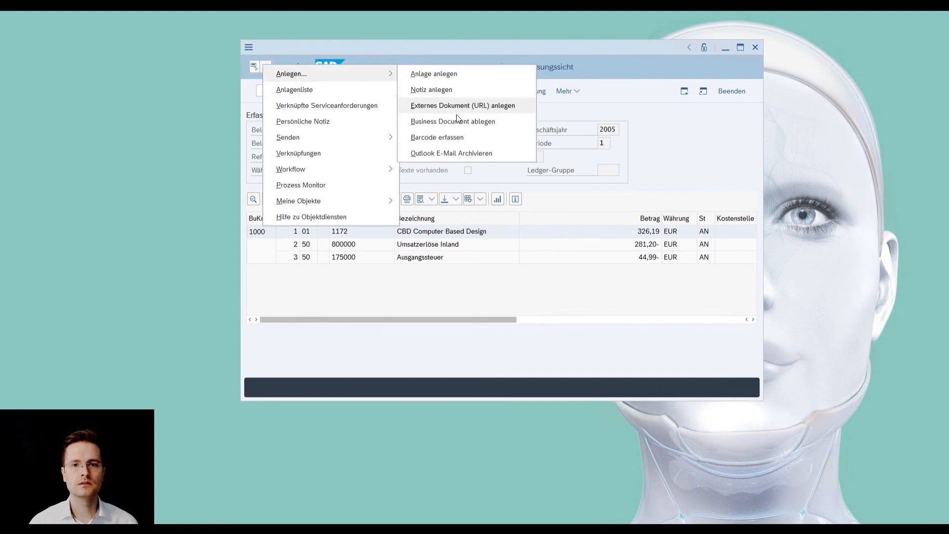
left_click(488, 127)
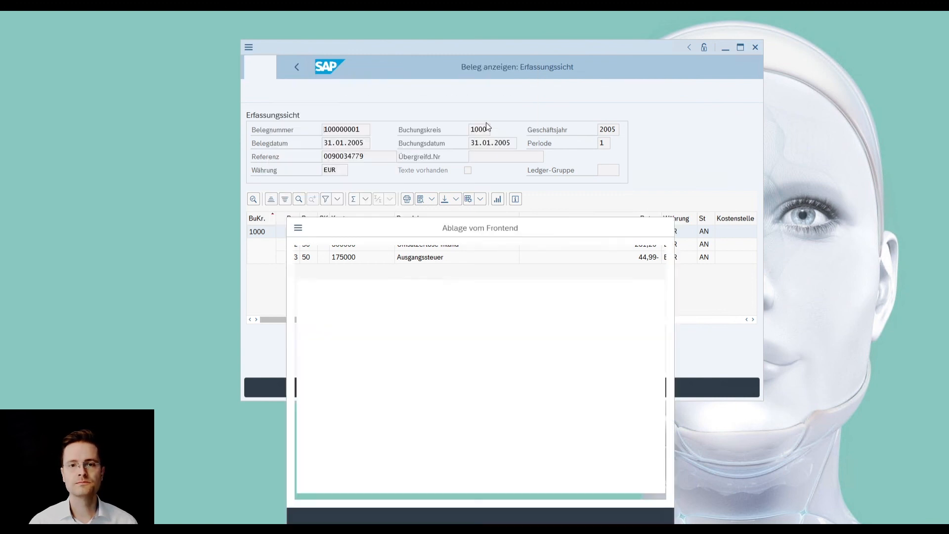
left_click_drag(480, 226, 466, 82)
left_click(342, 196)
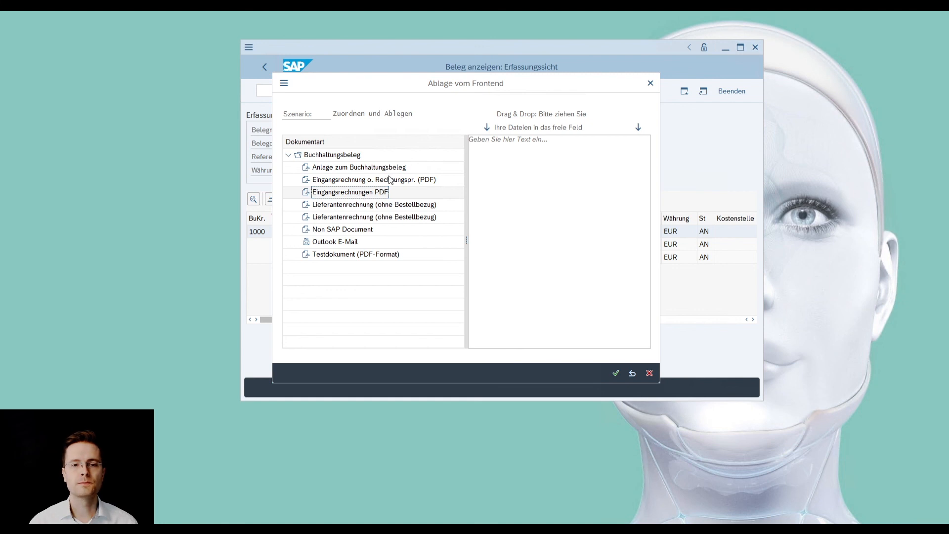
- Cancel the frontend storage without assigning a file, and go back through the document list to its selection screen
left_click(652, 373)
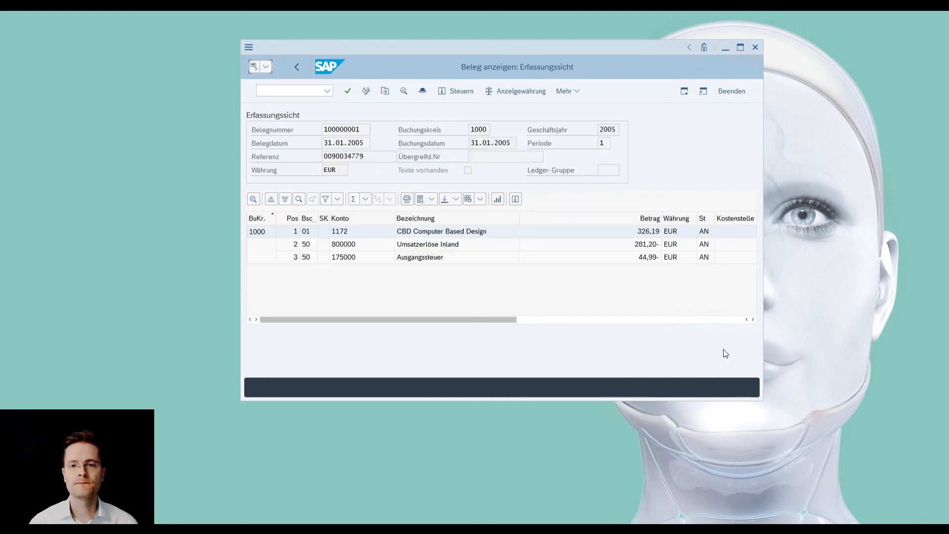
left_click(296, 70)
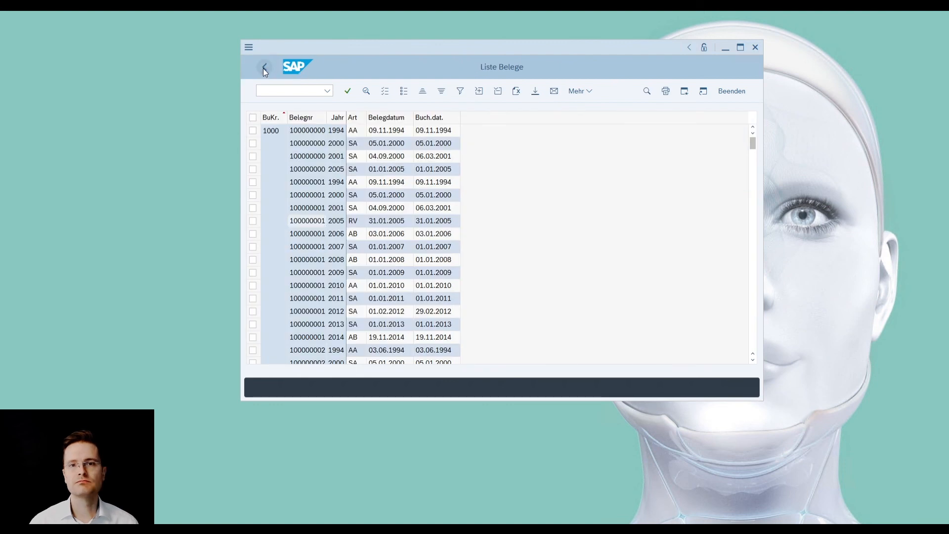
left_click(263, 68)
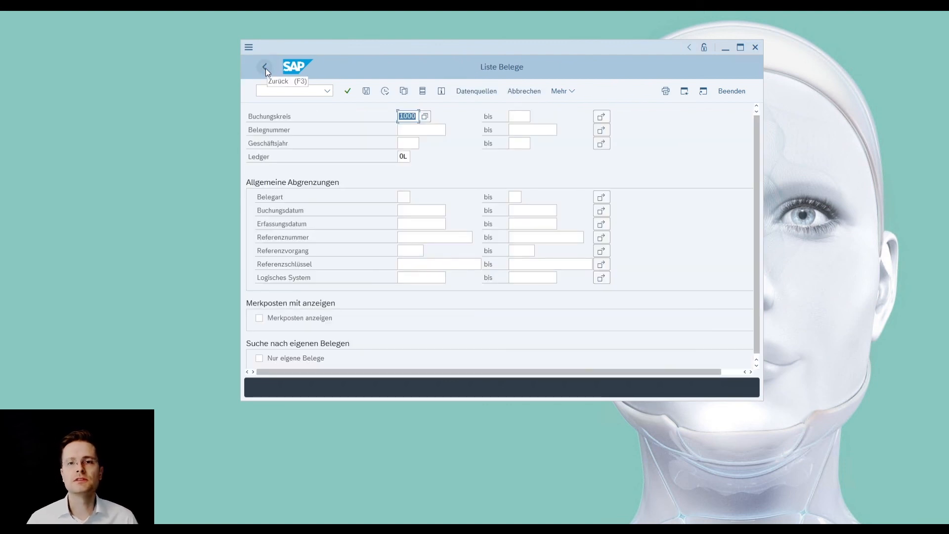